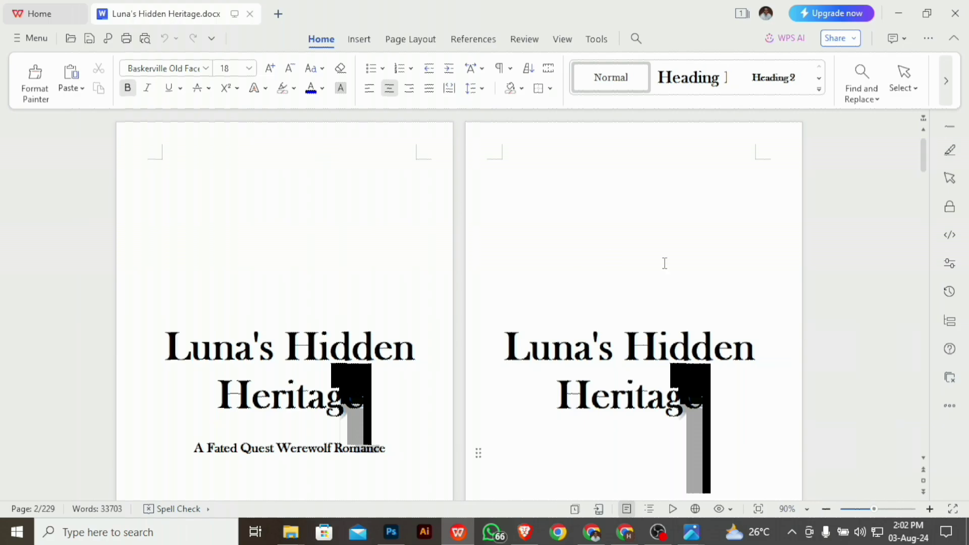
Look through the Luna's Hidden Heritage manuscript from the title pages to the start of Chapter 1, returning to the title pages.
{"action": "scroll", "coordinate": [663, 262], "scroll_direction": "down", "scroll_amount": 7}
{"action": "scroll", "coordinate": [673, 263], "scroll_direction": "down", "scroll_amount": 15}
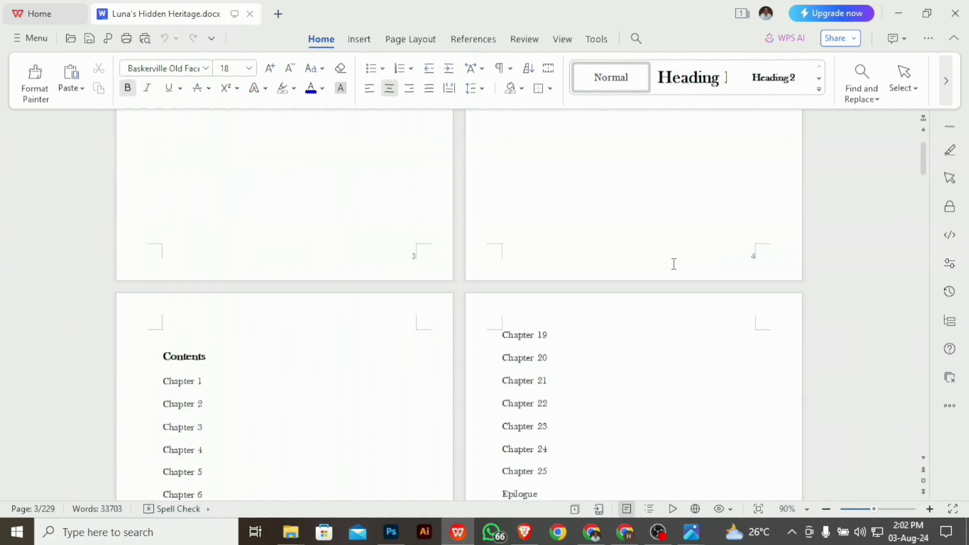
{"action": "scroll", "coordinate": [673, 264], "scroll_direction": "down", "scroll_amount": 4}
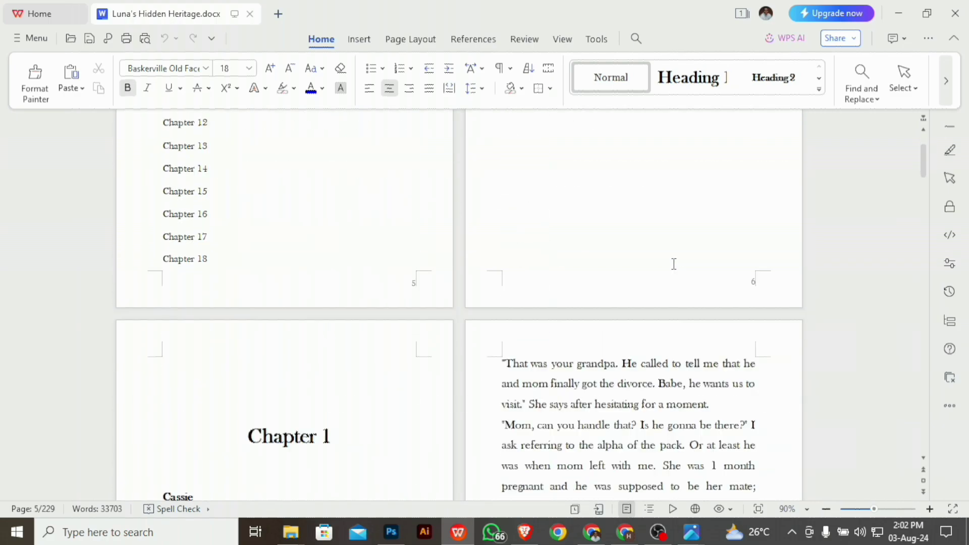
{"action": "scroll", "coordinate": [674, 264], "scroll_direction": "down", "scroll_amount": 2}
{"action": "scroll", "coordinate": [673, 264], "scroll_direction": "up", "scroll_amount": 15}
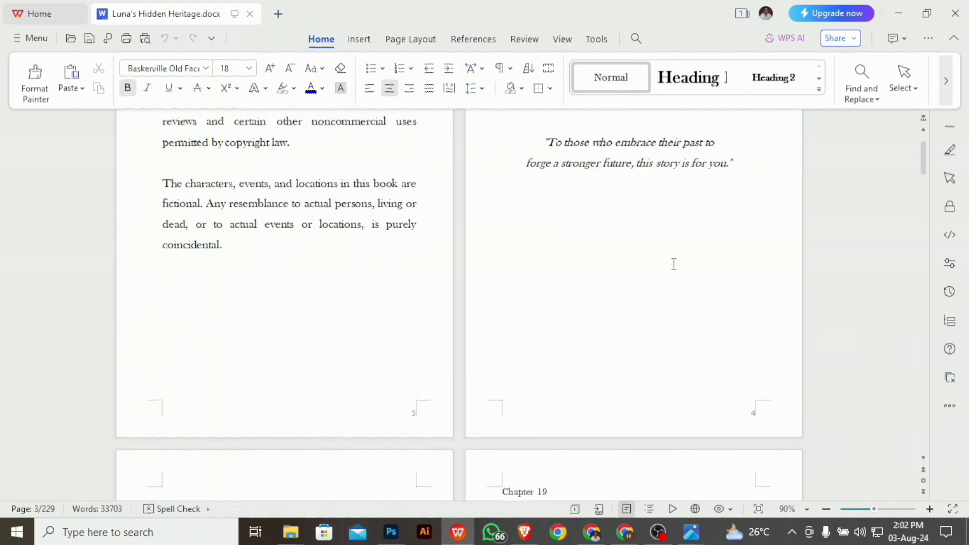
{"action": "scroll", "coordinate": [673, 264], "scroll_direction": "up", "scroll_amount": 10}
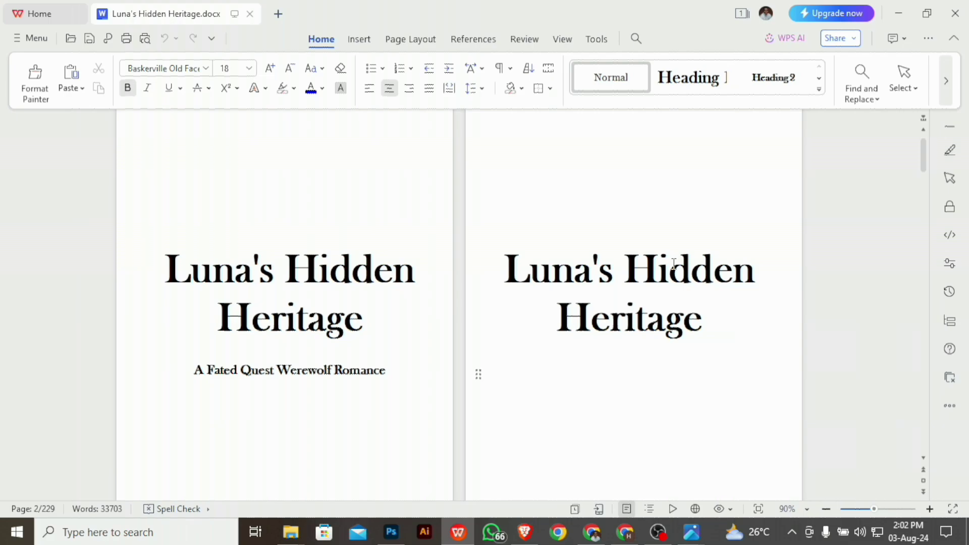
Switch to Photos and view the three open images: Cover.jpg, B.jpeg and the enchanting book cover illustration.
{"action": "left_click", "coordinate": [691, 532]}
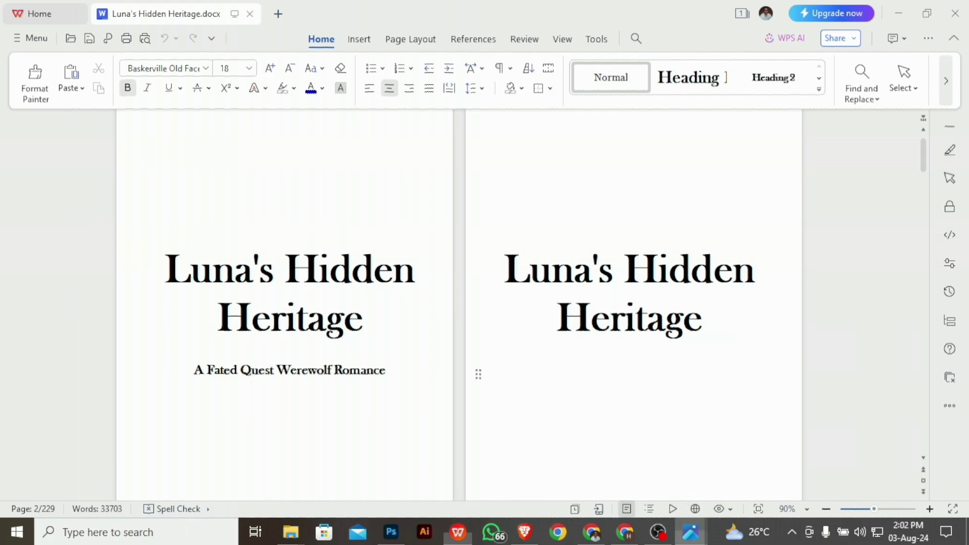
{"action": "left_click", "coordinate": [562, 468]}
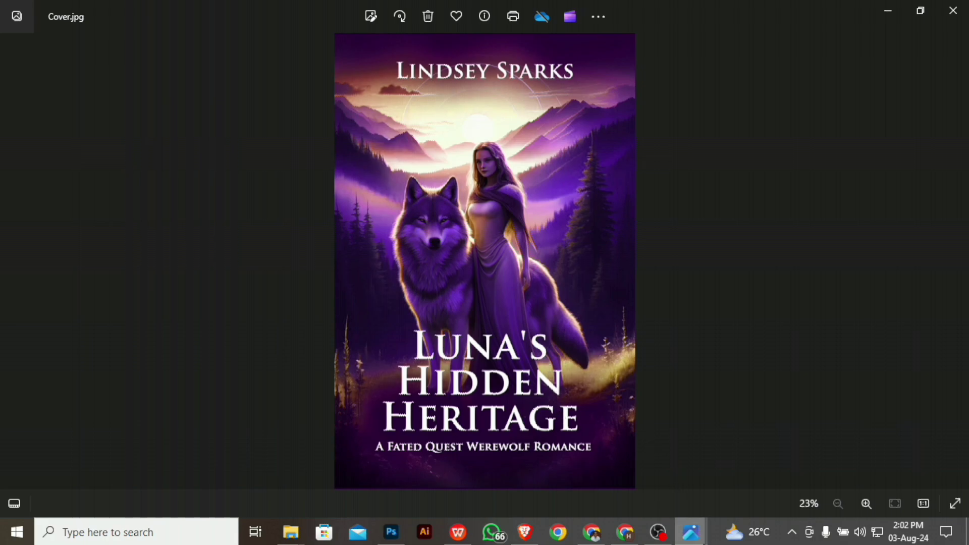
{"action": "mouse_move", "coordinate": [707, 534]}
{"action": "left_click", "coordinate": [705, 492]}
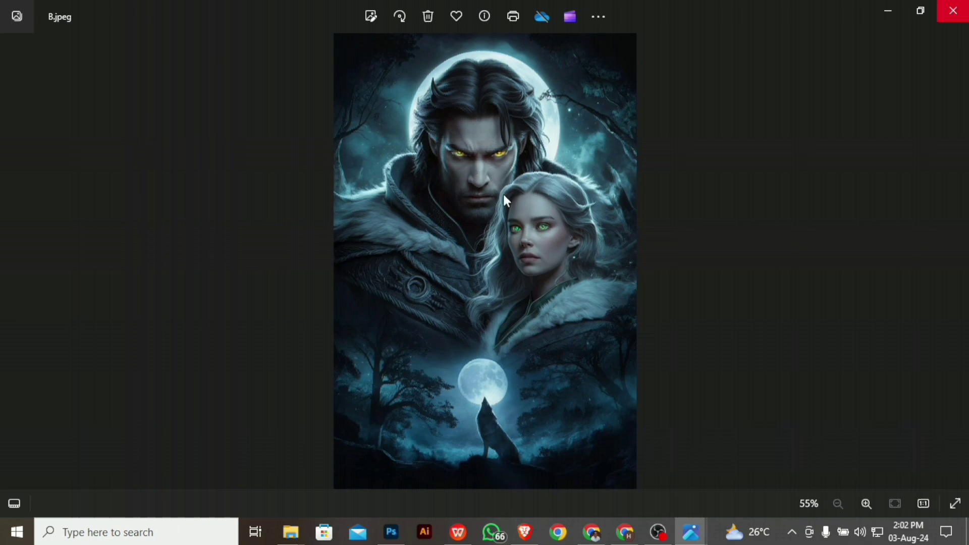
{"action": "mouse_move", "coordinate": [691, 532]}
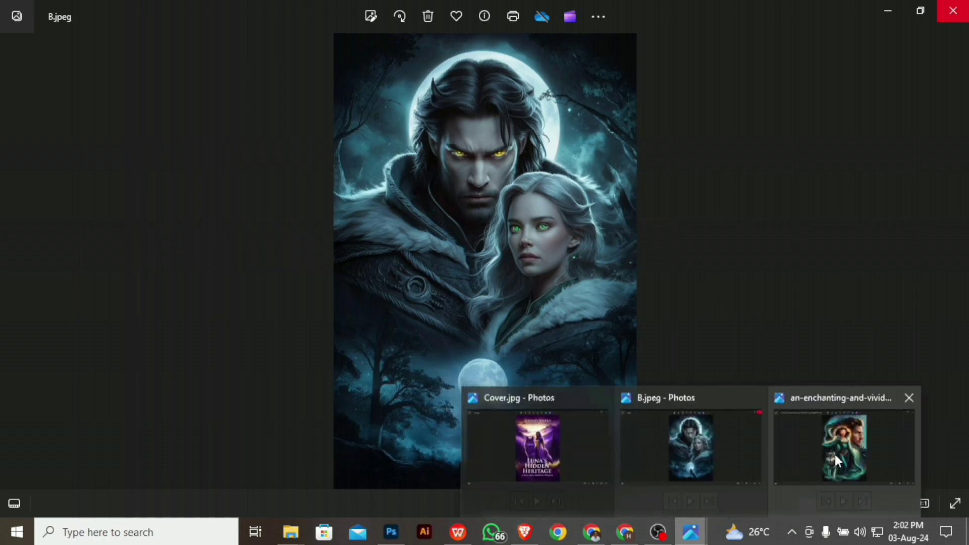
{"action": "left_click", "coordinate": [834, 454]}
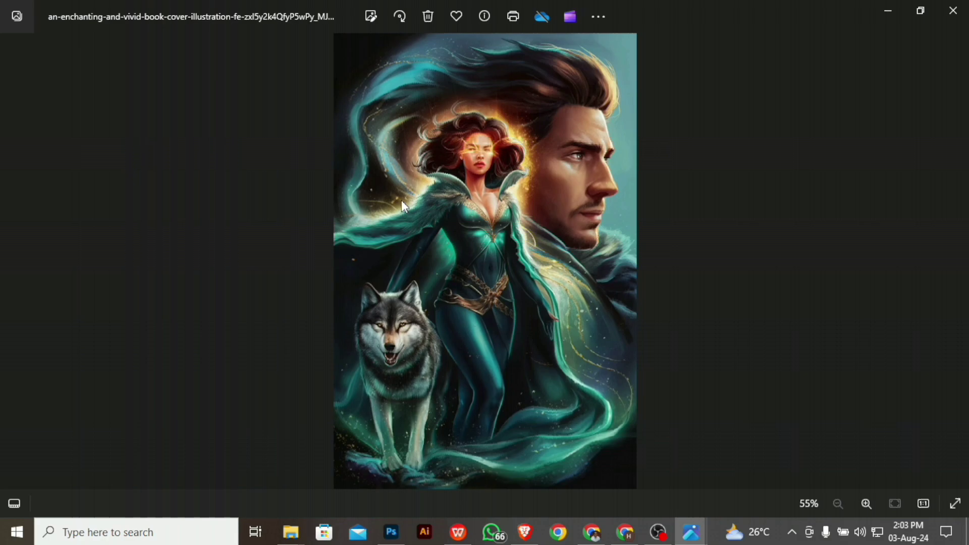
Switch to Pinterest in Chrome and search for "Werewolf Female Alpha", rechecking the manuscript's title page in WPS before entering the query.
{"action": "key", "text": "alt+Tab"}
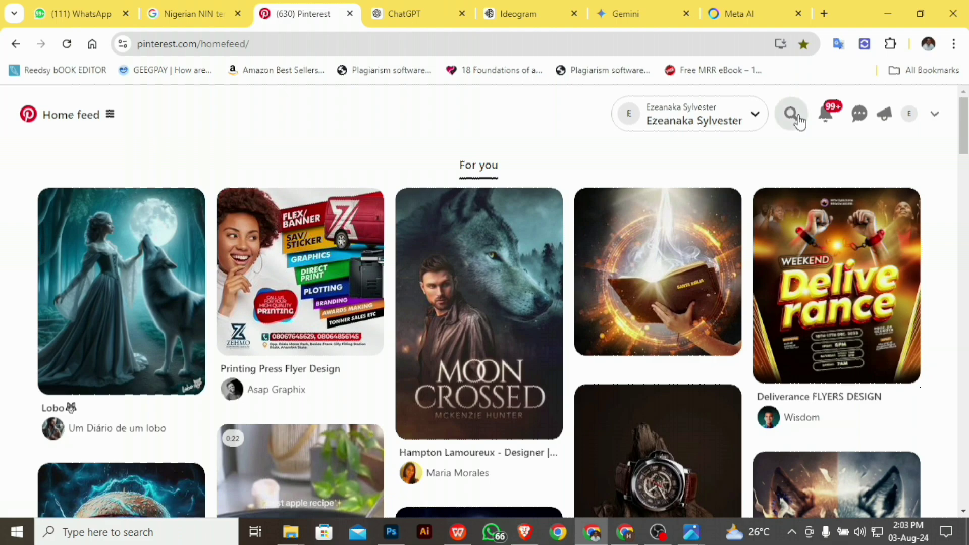
{"action": "left_click", "coordinate": [792, 114]}
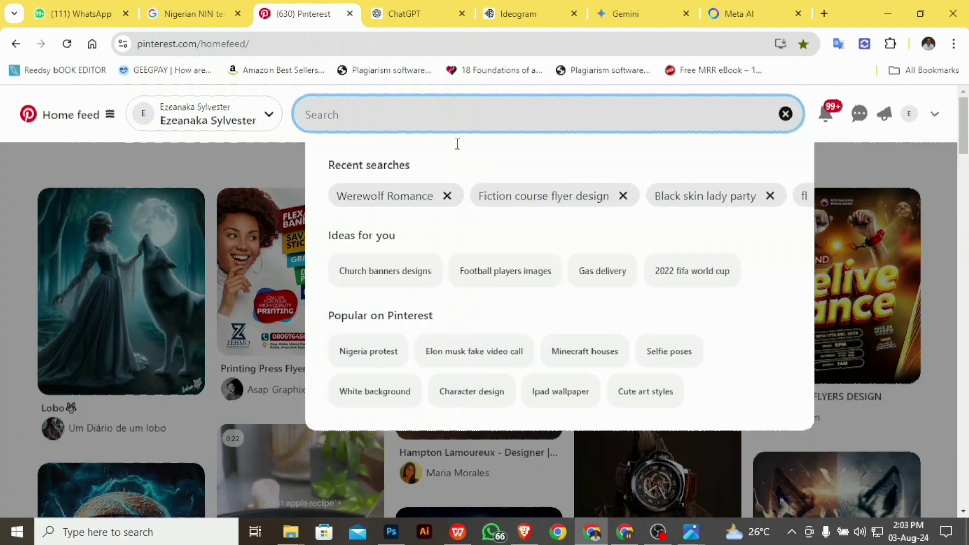
{"action": "left_click", "coordinate": [460, 536]}
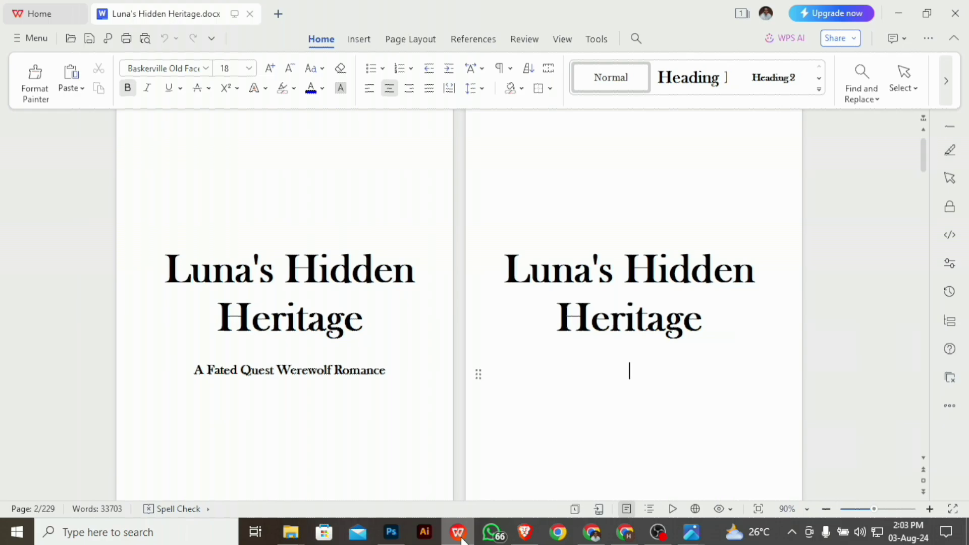
{"action": "left_click", "coordinate": [588, 535]}
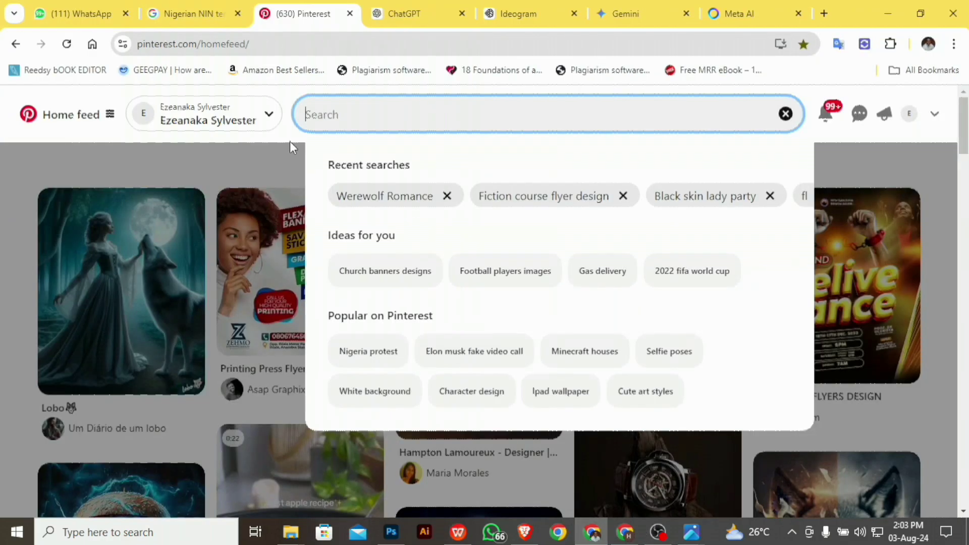
{"action": "left_click", "coordinate": [353, 115]}
{"action": "type", "text": "Wer"}
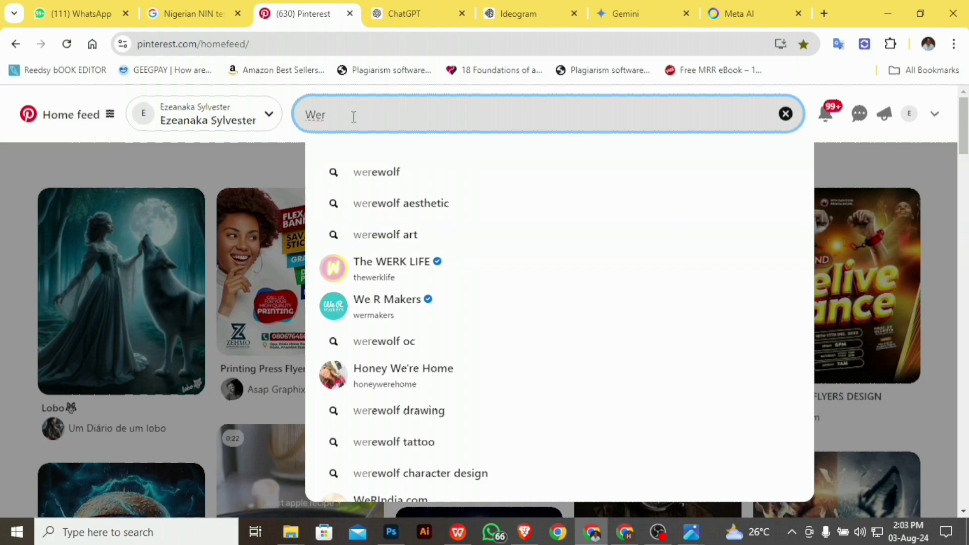
{"action": "type", "text": "ewolf"}
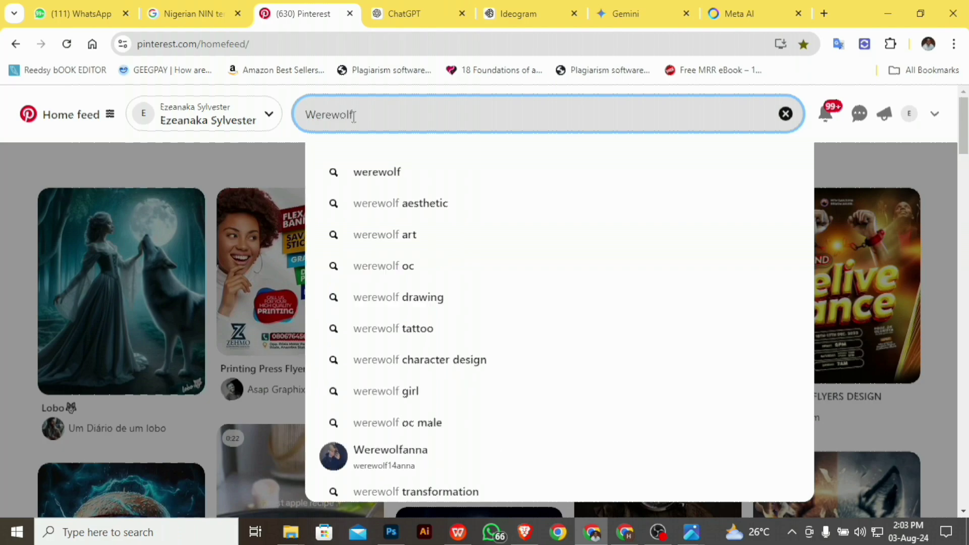
{"action": "type", "text": " Fema"}
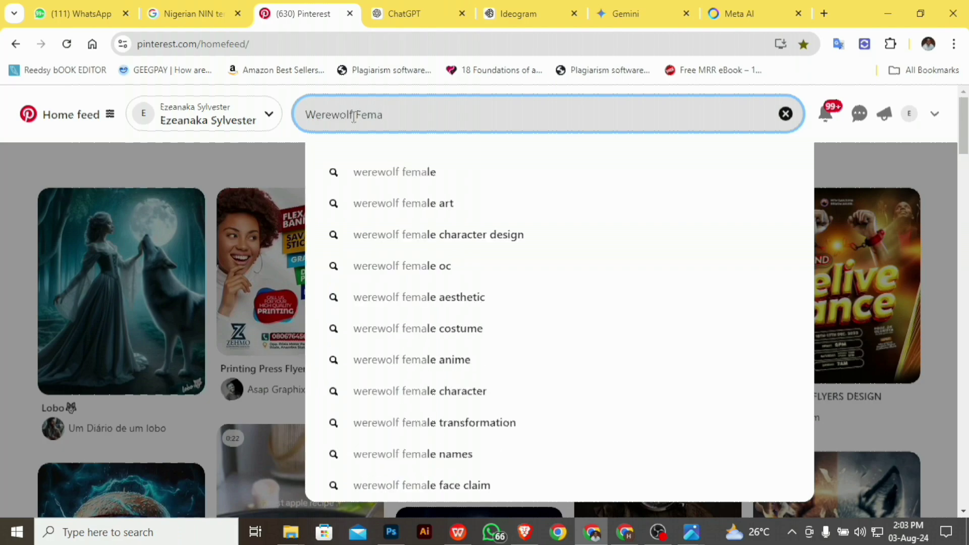
{"action": "type", "text": "le Alp"}
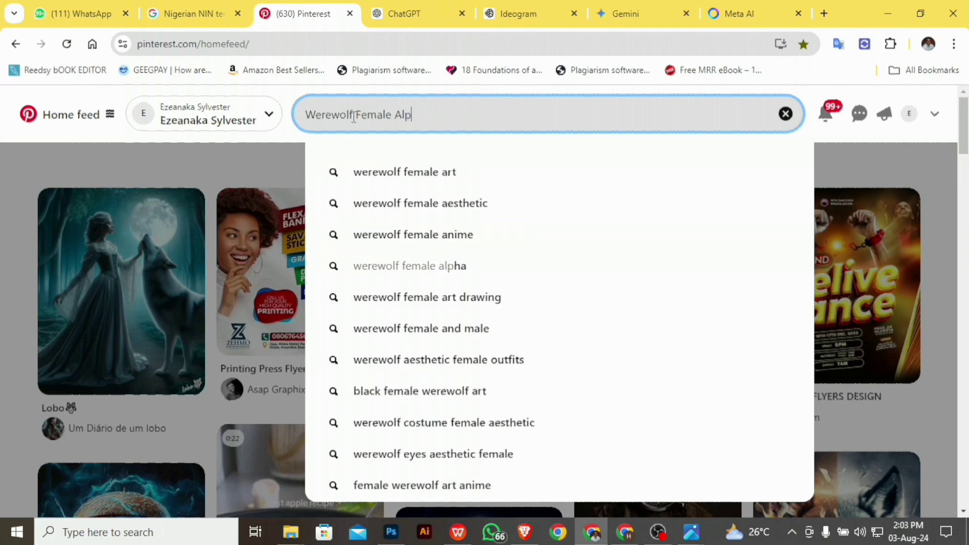
{"action": "type", "text": "ha"}
{"action": "key", "text": "Return"}
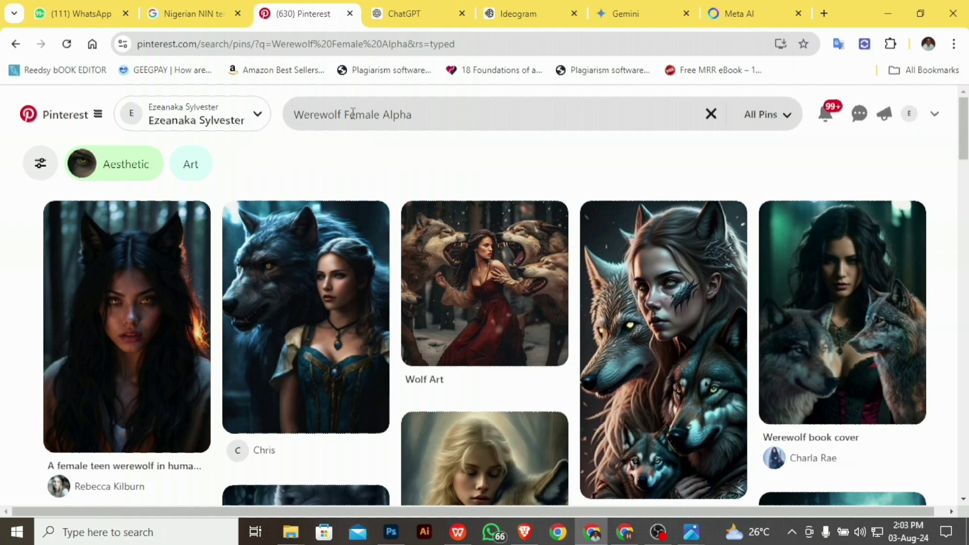
Change the Pinterest search to "Werewolf romance" and browse the resulting pins.
{"action": "mouse_move", "coordinate": [521, 267]}
{"action": "left_click_drag", "start_coordinate": [344, 114], "coordinate": [483, 114]}
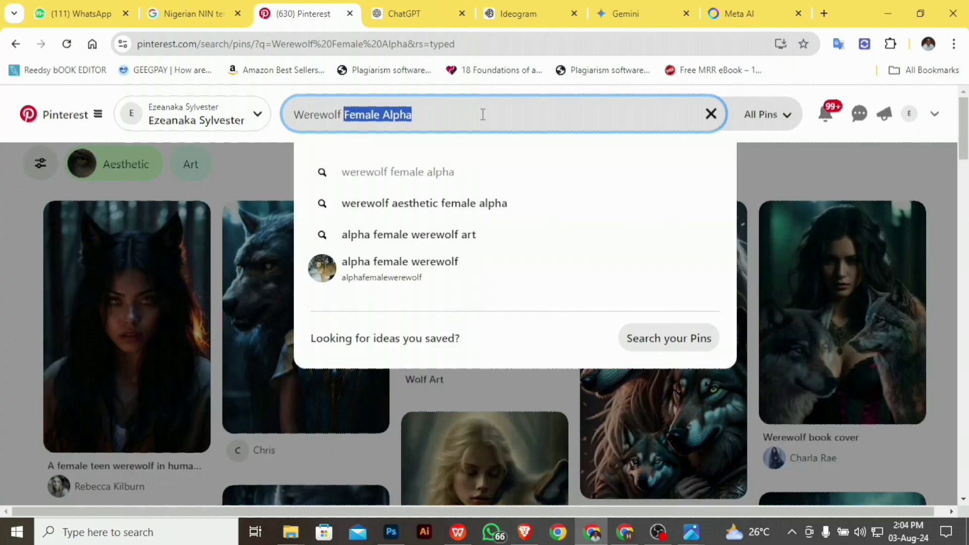
{"action": "type", "text": "romance"}
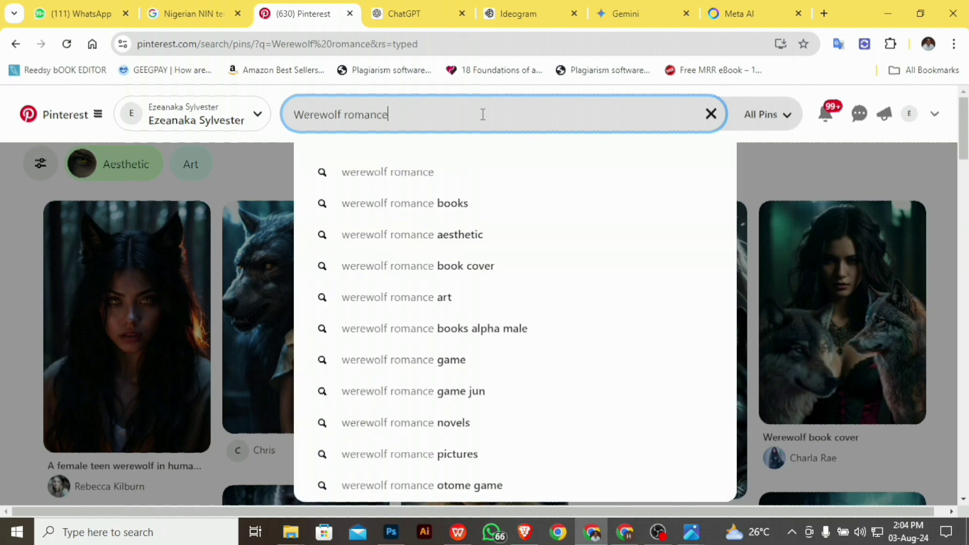
{"action": "key", "text": "Return"}
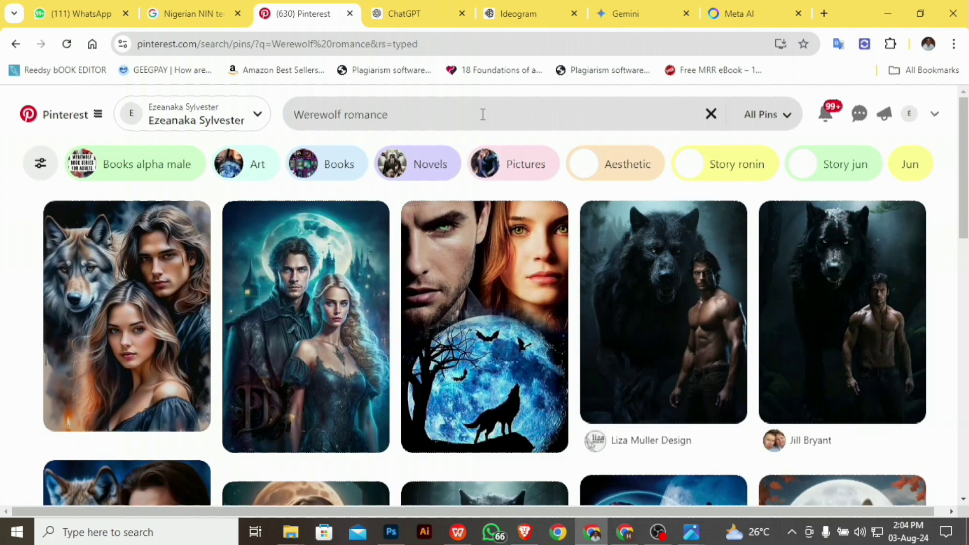
{"action": "mouse_move", "coordinate": [446, 303]}
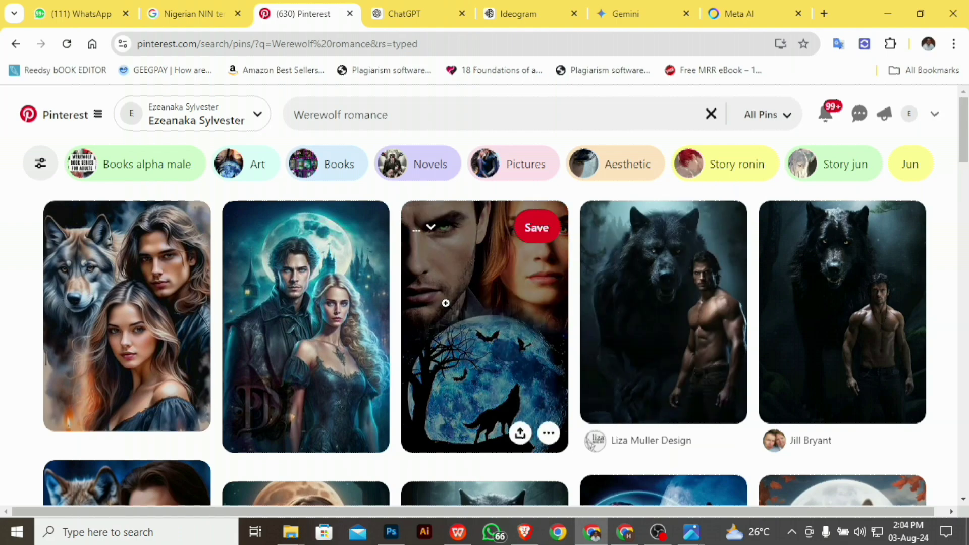
{"action": "scroll", "coordinate": [446, 303], "scroll_direction": "down", "scroll_amount": 5}
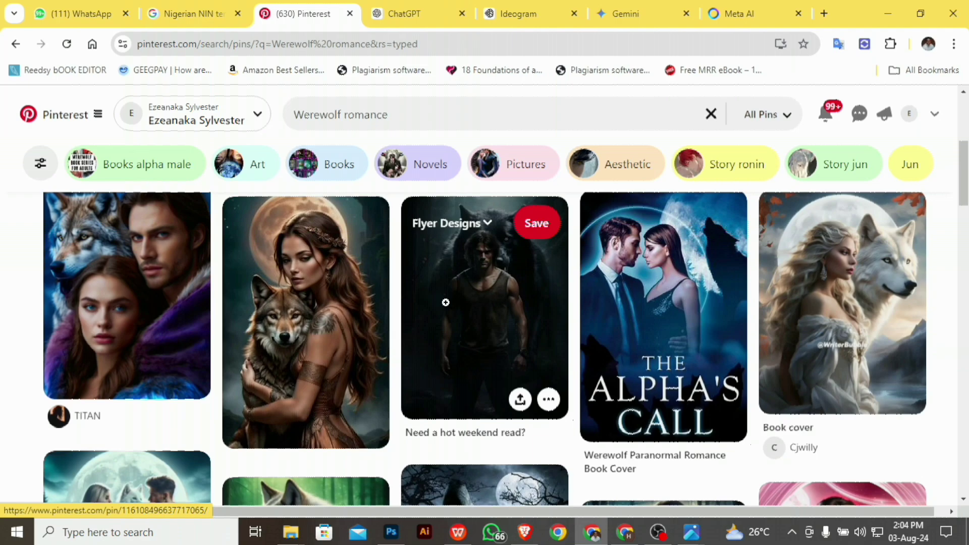
Open the pin of the woman embracing a wolf before a full moon and download its image.
{"action": "mouse_move", "coordinate": [221, 288]}
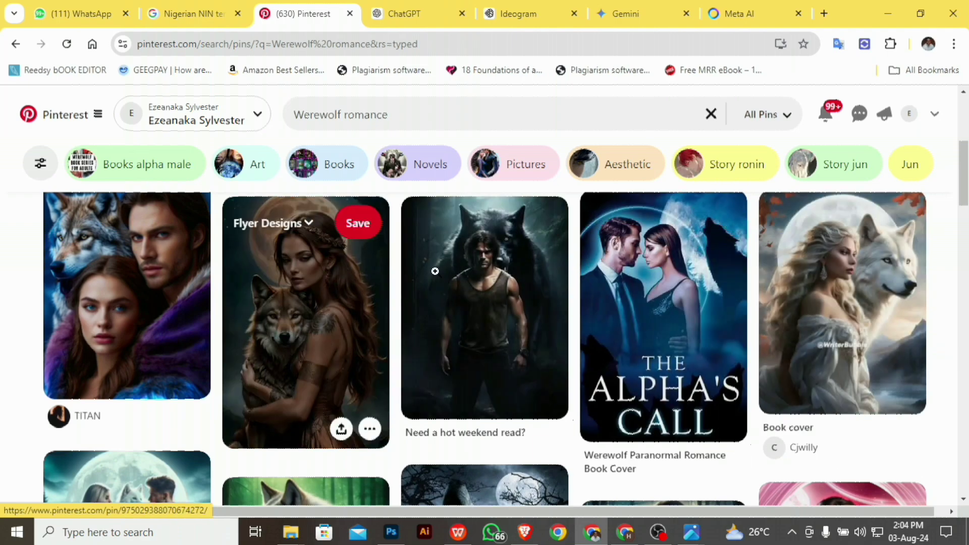
{"action": "mouse_move", "coordinate": [486, 274]}
{"action": "mouse_move", "coordinate": [298, 354]}
{"action": "left_click", "coordinate": [271, 320]}
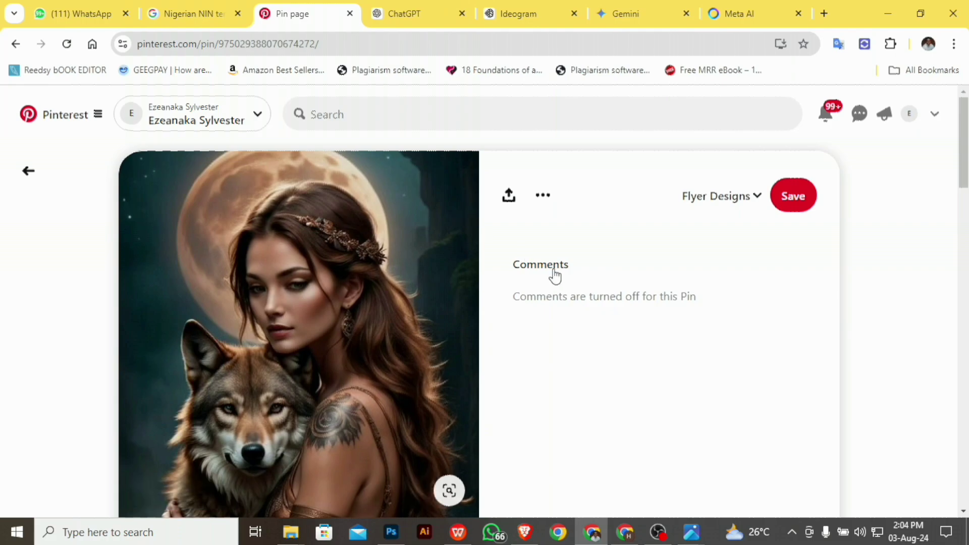
{"action": "scroll", "coordinate": [444, 282], "scroll_direction": "down", "scroll_amount": 3}
{"action": "scroll", "coordinate": [454, 277], "scroll_direction": "up", "scroll_amount": 3}
{"action": "left_click", "coordinate": [544, 201]}
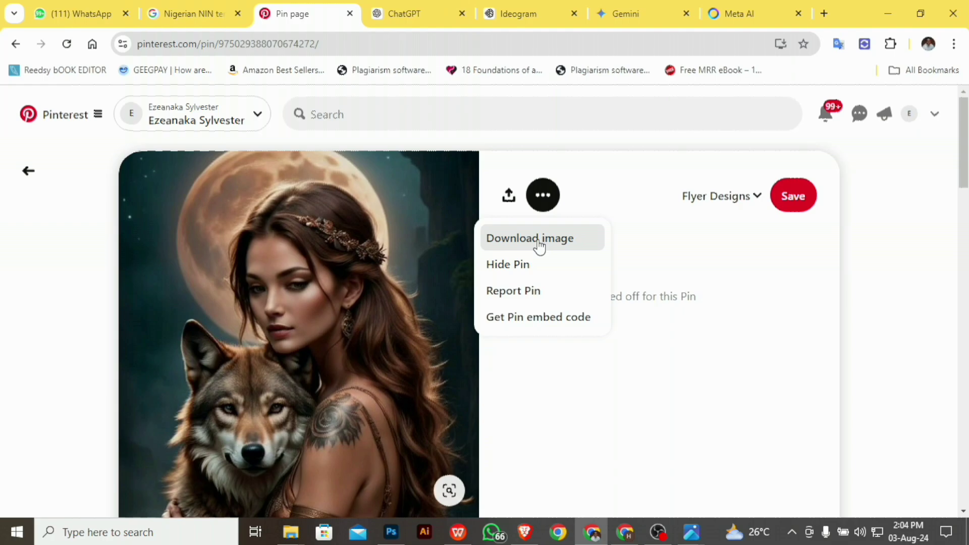
{"action": "left_click", "coordinate": [539, 245]}
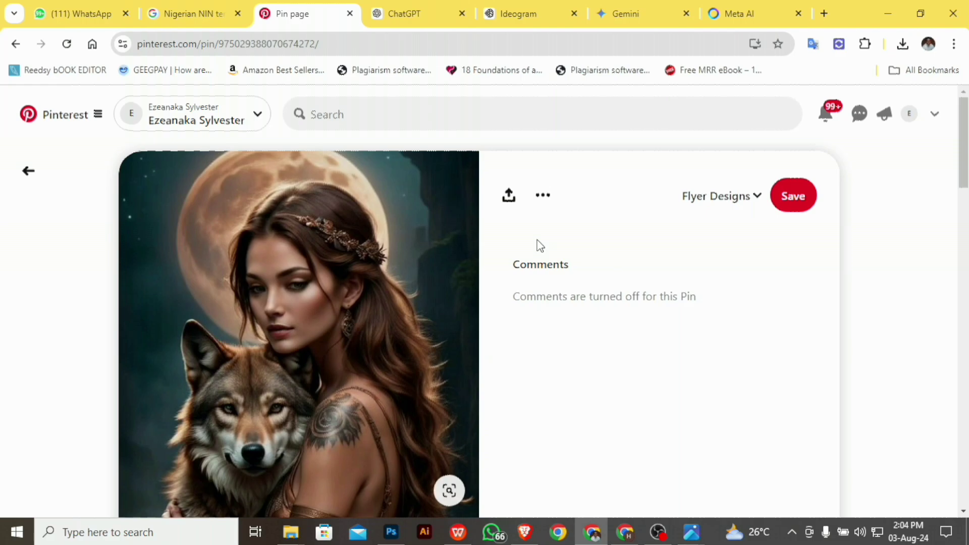
Switch to ChatGPT in the browser and send the greeting "Hello".
{"action": "left_click", "coordinate": [391, 14]}
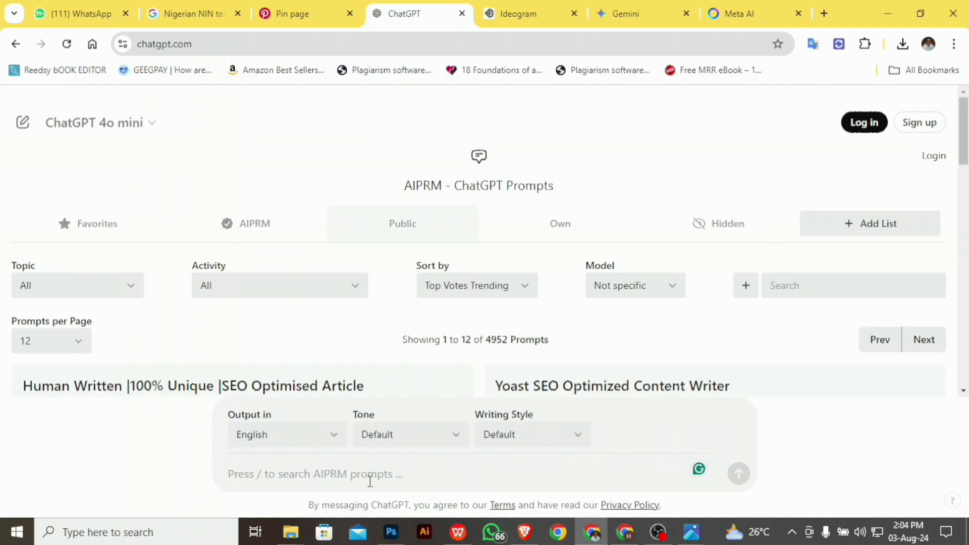
{"action": "type", "text": "Hello"}
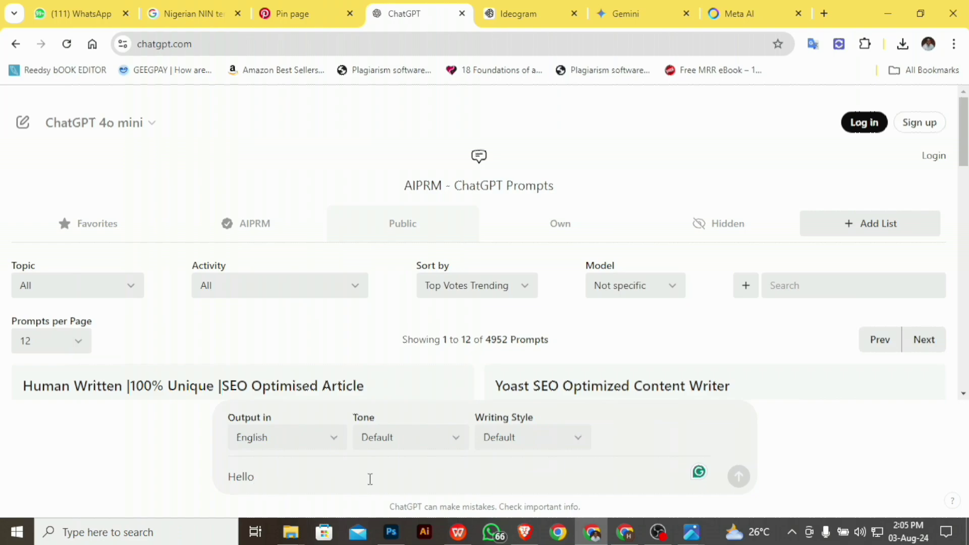
{"action": "key", "text": "Return"}
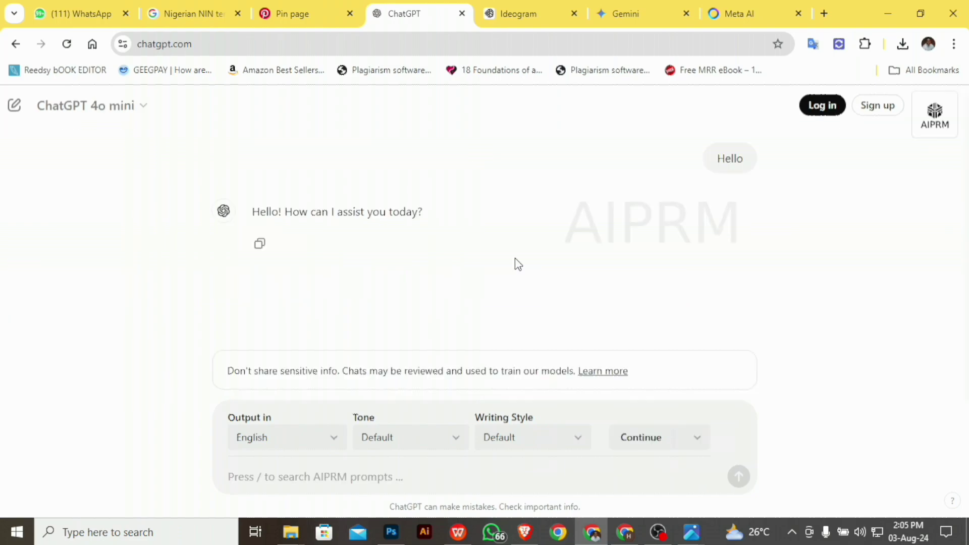
Begin a message with "I want to reproduce a particular image. But I don't know the prompt used to generate that image", followed by a blank line.
{"action": "left_click", "coordinate": [420, 484]}
{"action": "type", "text": "I w"}
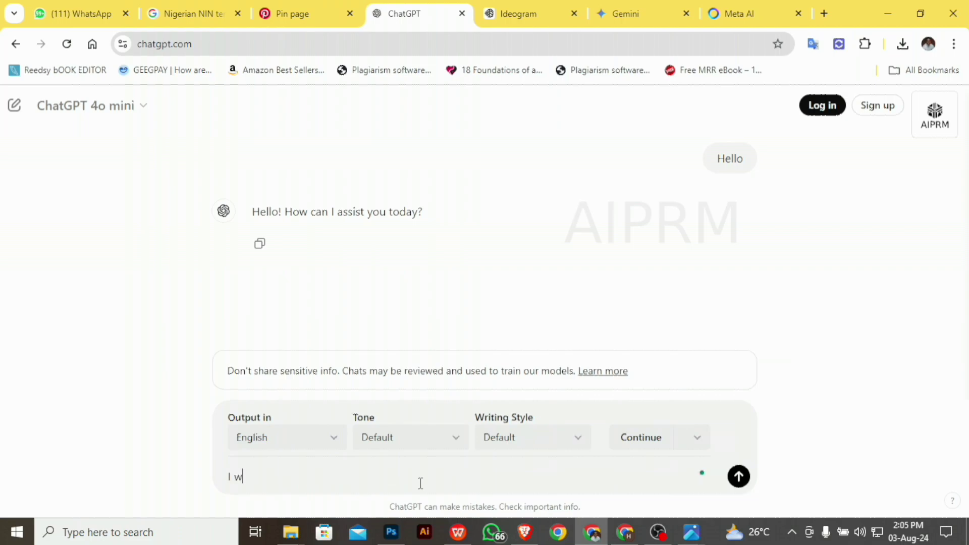
{"action": "type", "text": "ant to reproduc"}
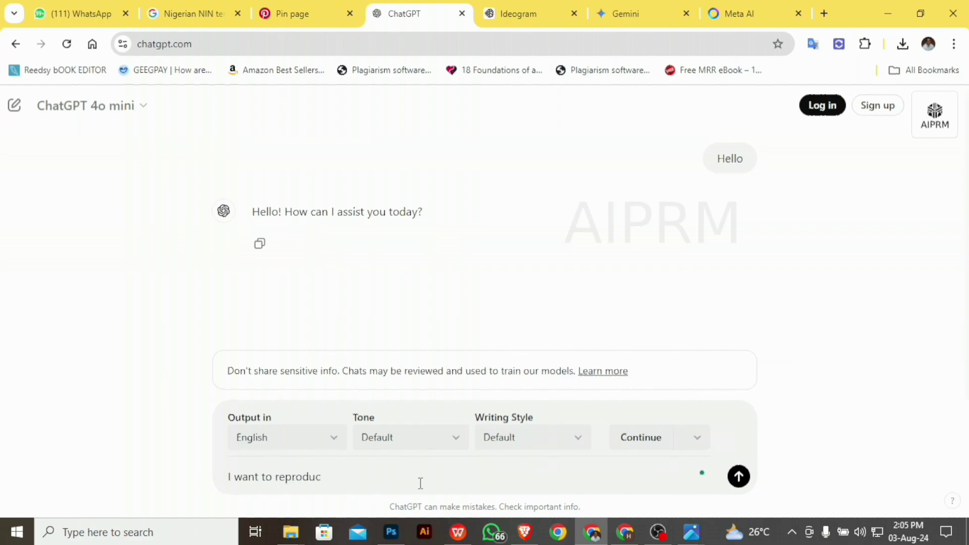
{"action": "type", "text": "e a particular image"}
{"action": "type", "text": "  But I don"}
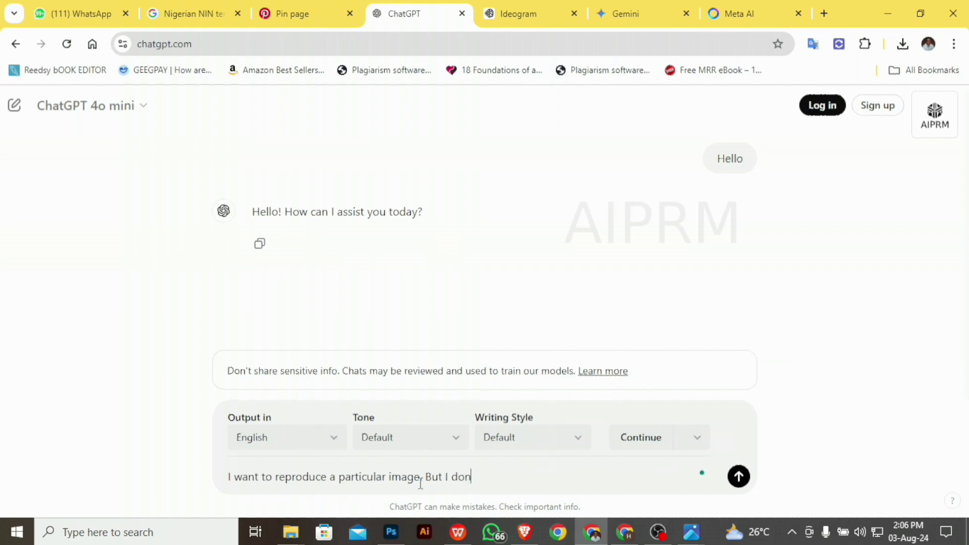
{"action": "type", "text": "'t know the prompt used"}
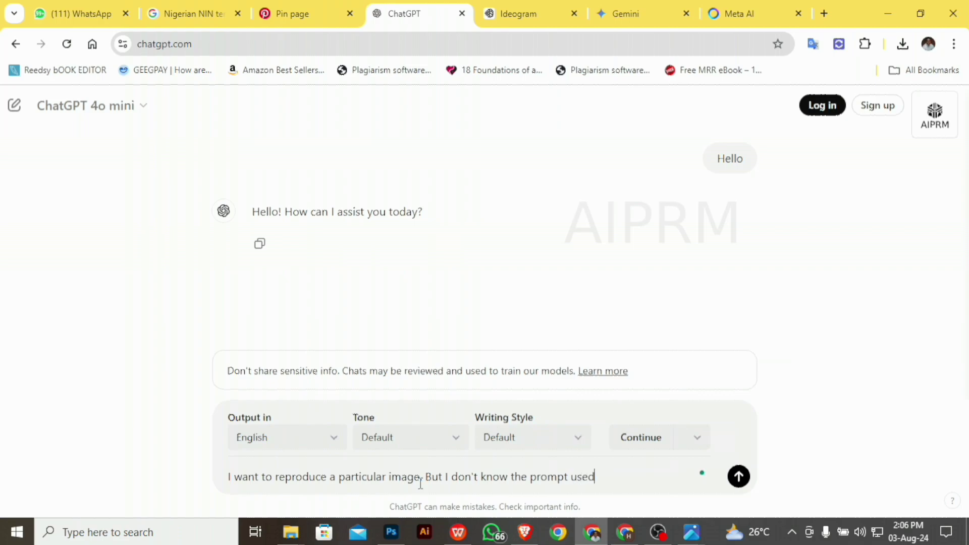
{"action": "type", "text": " to generate that image"}
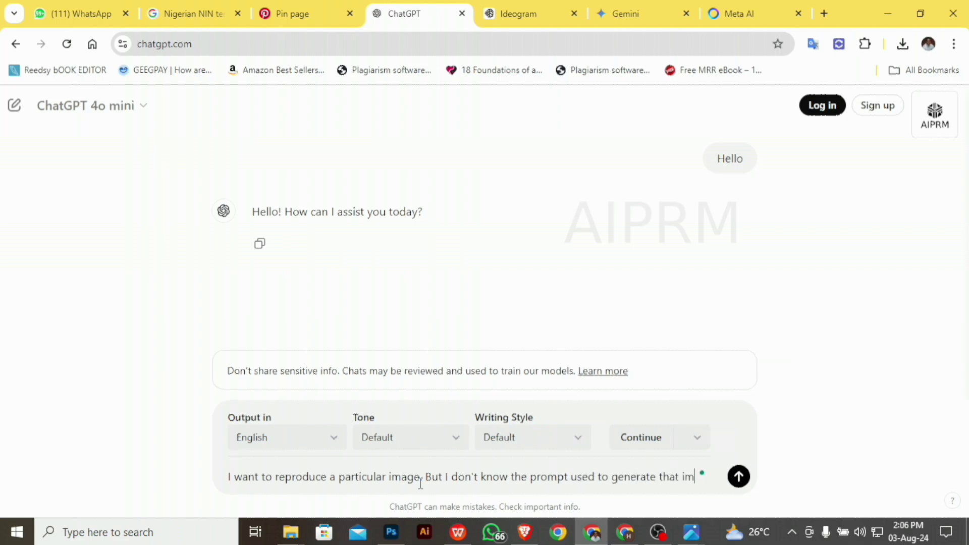
{"action": "key", "text": "shift+Return"}
{"action": "key", "text": "shift+Return"}
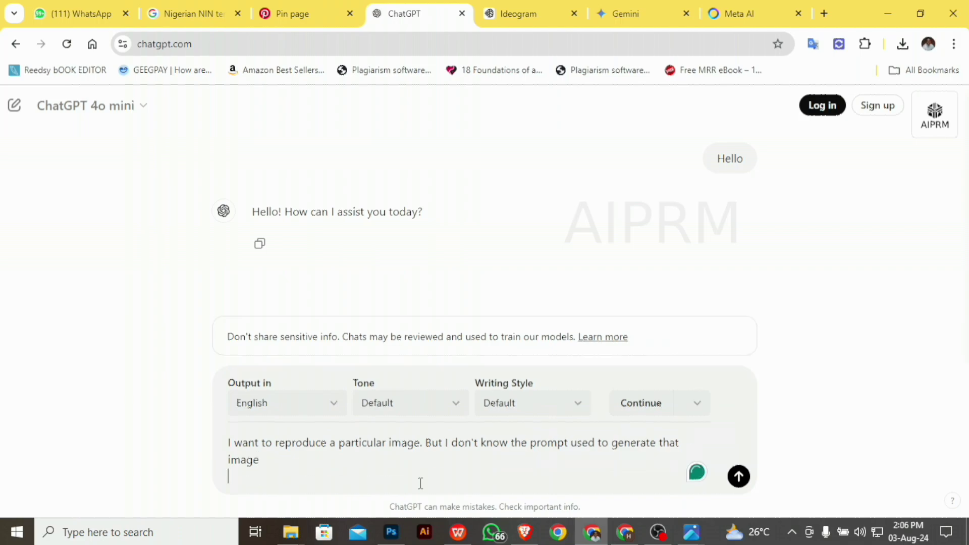
Add a question asking whether ChatGPT can help with the prompts used to create the image if given it, and send the message.
{"action": "type", "text": "qan I give "}
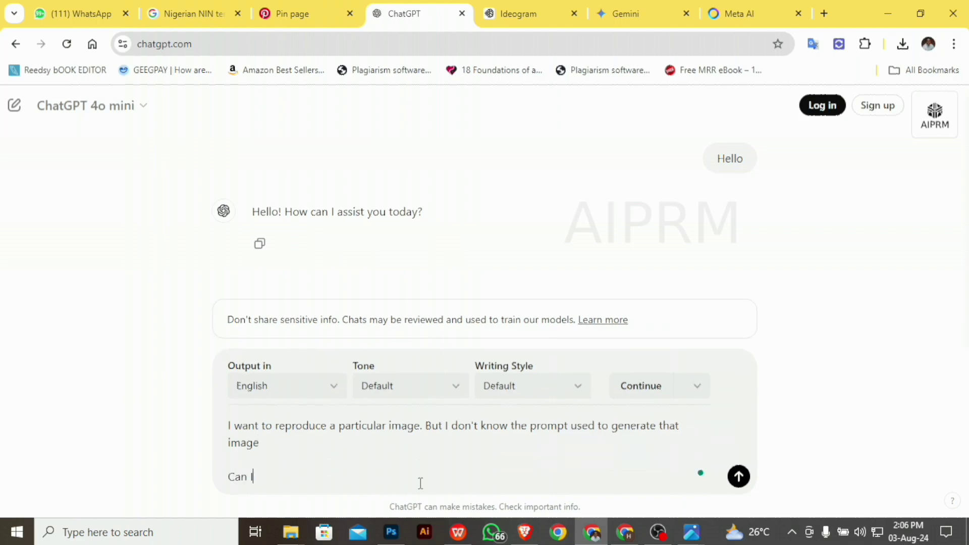
{"action": "type", "text": "you the imag"}
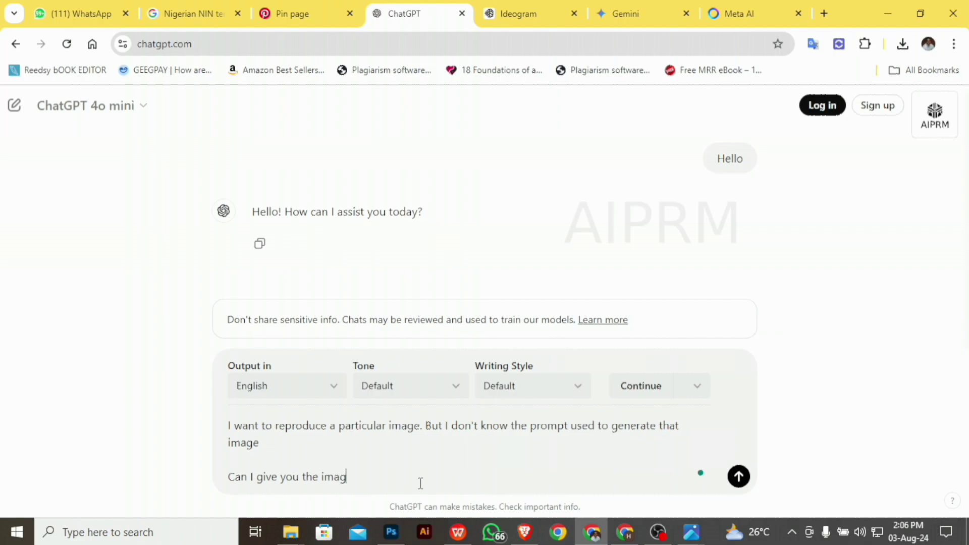
{"action": "type", "text": "e and you can help me w"}
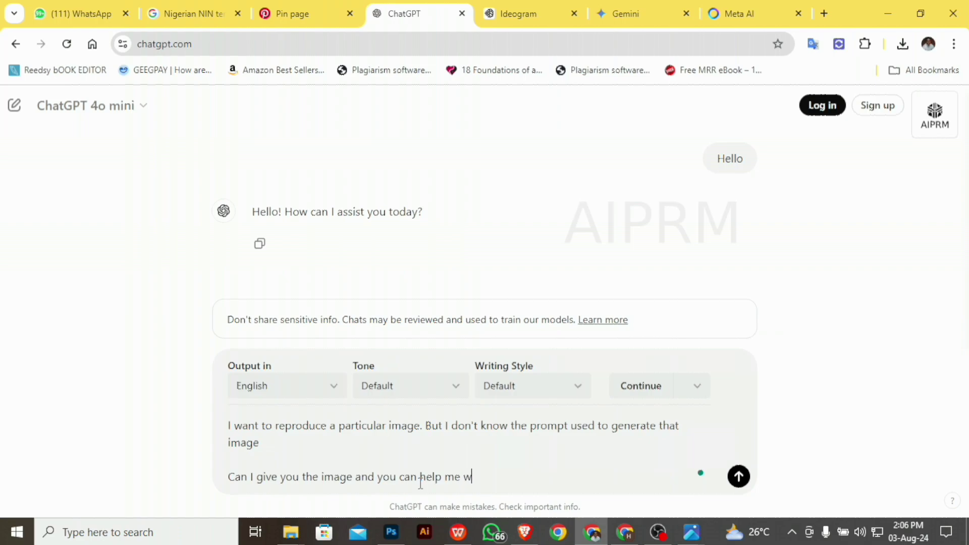
{"action": "type", "text": "ith the prompts used to create"}
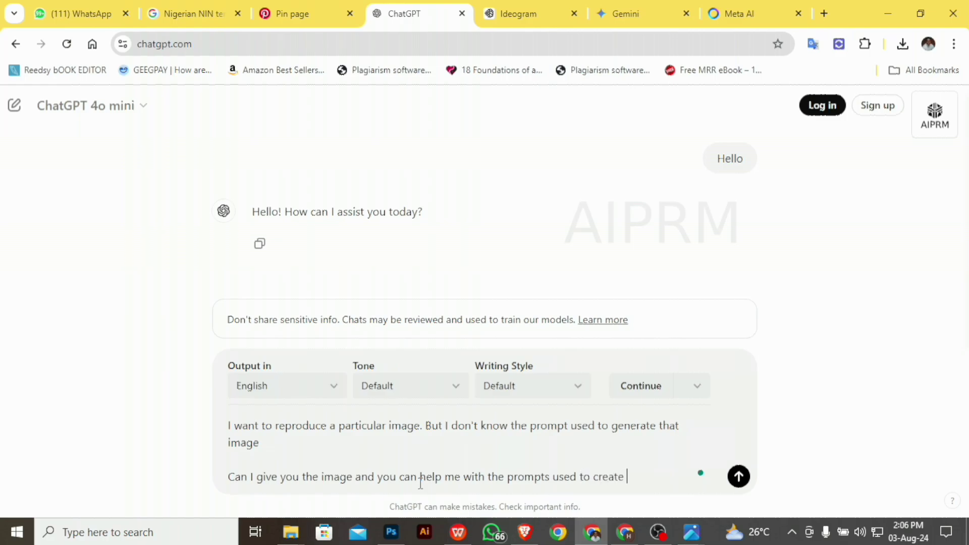
{"action": "type", "text": " it"}
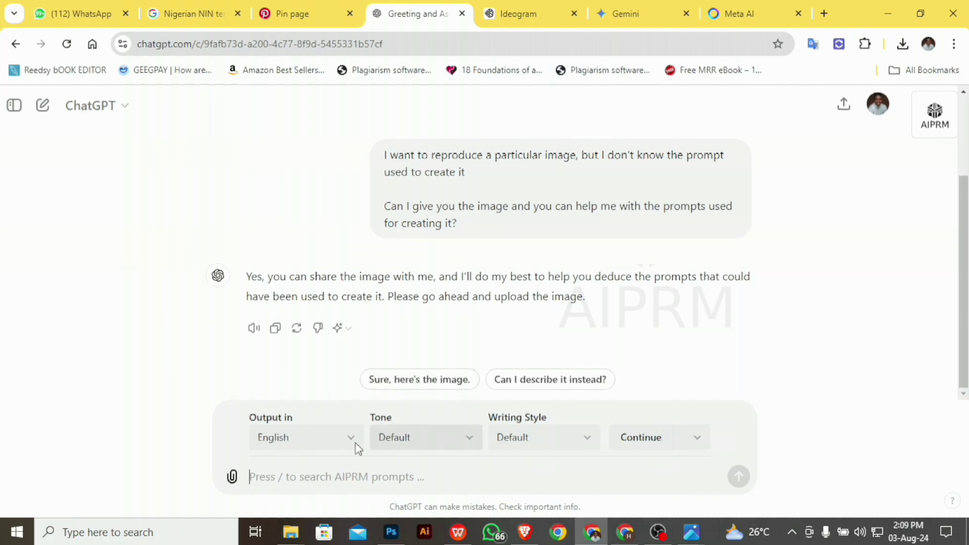
Attach the "download (46)" image from the Downloads folder to a new ChatGPT message.
{"action": "mouse_move", "coordinate": [286, 530]}
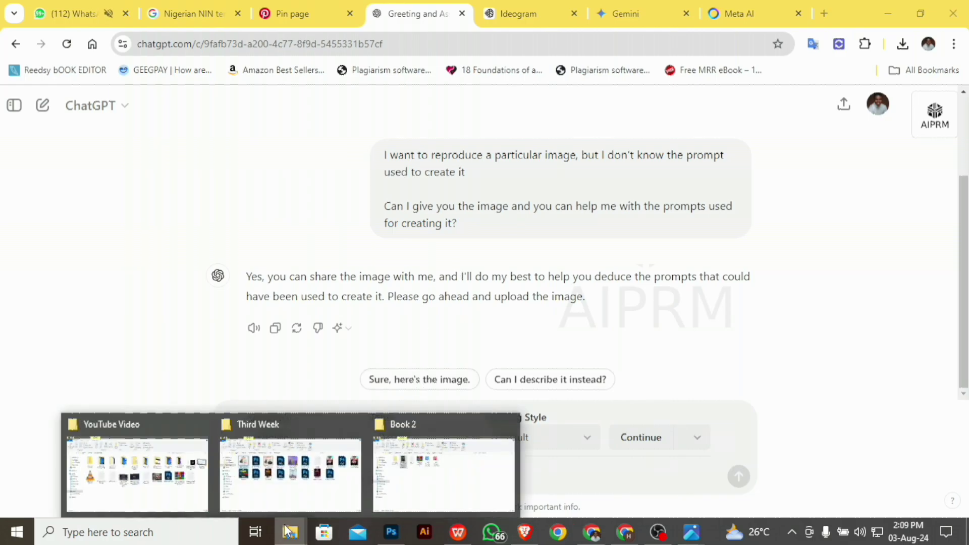
{"action": "left_click", "coordinate": [286, 529]}
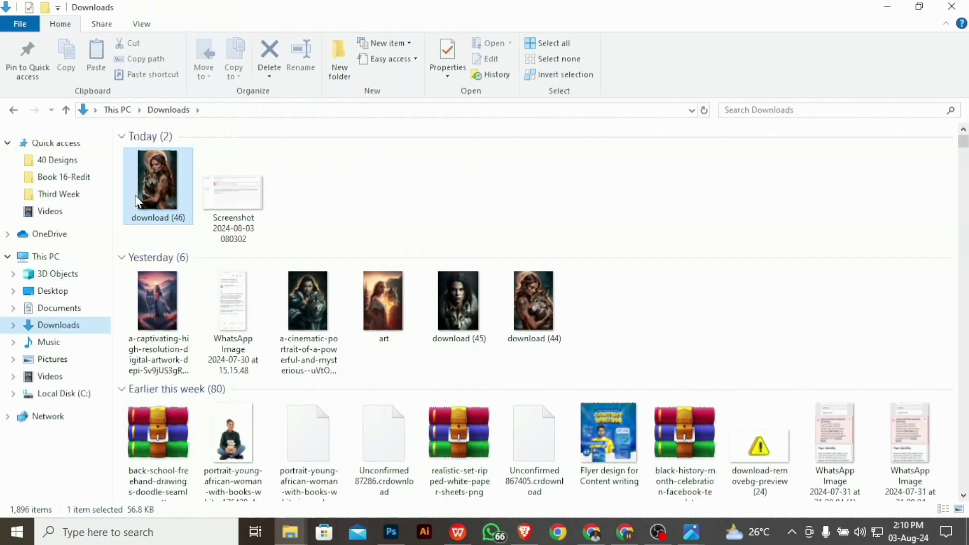
{"action": "left_click_drag", "start_coordinate": [281, 285], "coordinate": [419, 465]}
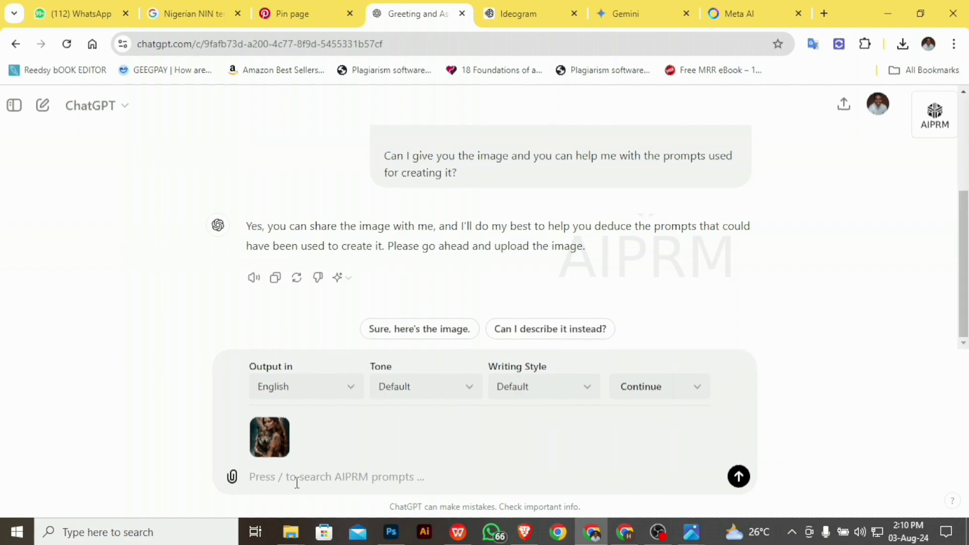
Write the message's opening line stating that the prompts should be well detailed, and start a new paragraph.
{"action": "type", "text": "The prom"}
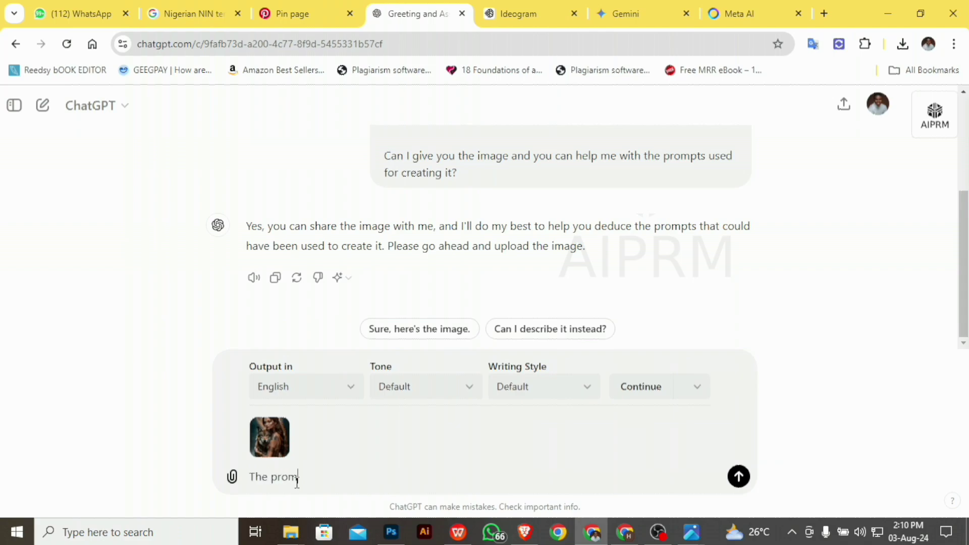
{"action": "type", "text": "pts should be well deta"}
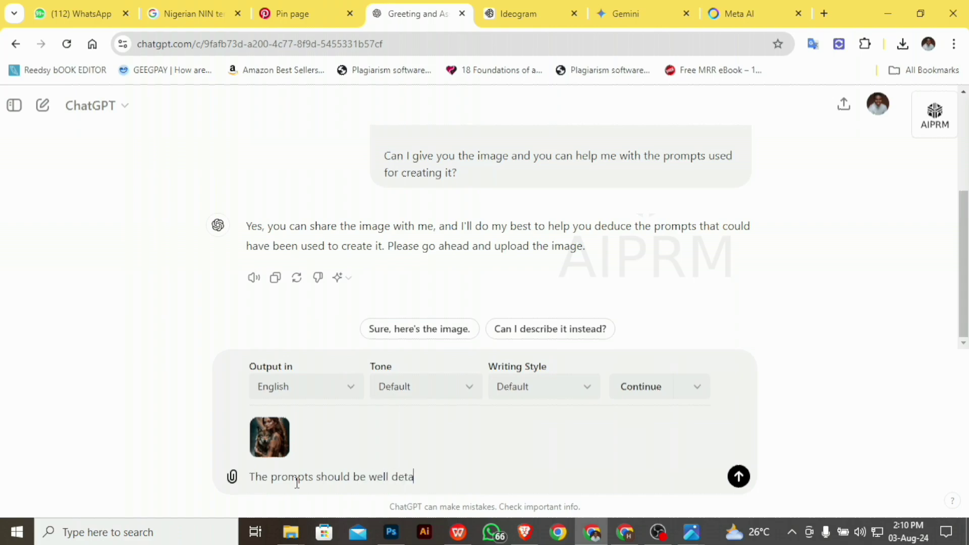
{"action": "type", "text": "ialed."}
{"action": "key", "text": "shift+Return"}
Add the line "It should contain the people in the images, the background, the style, and the colour.".
{"action": "type", "text": "It sh"}
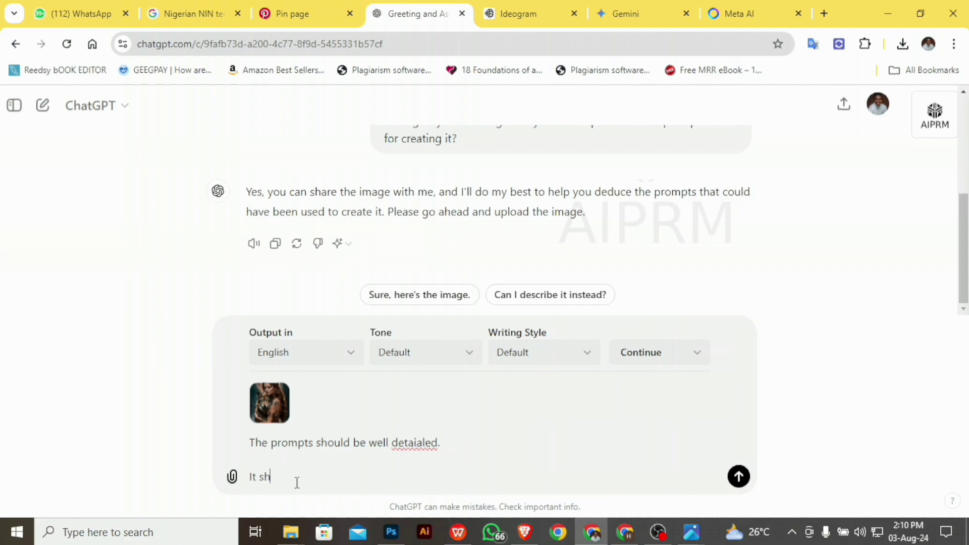
{"action": "type", "text": "ould contain the image"}
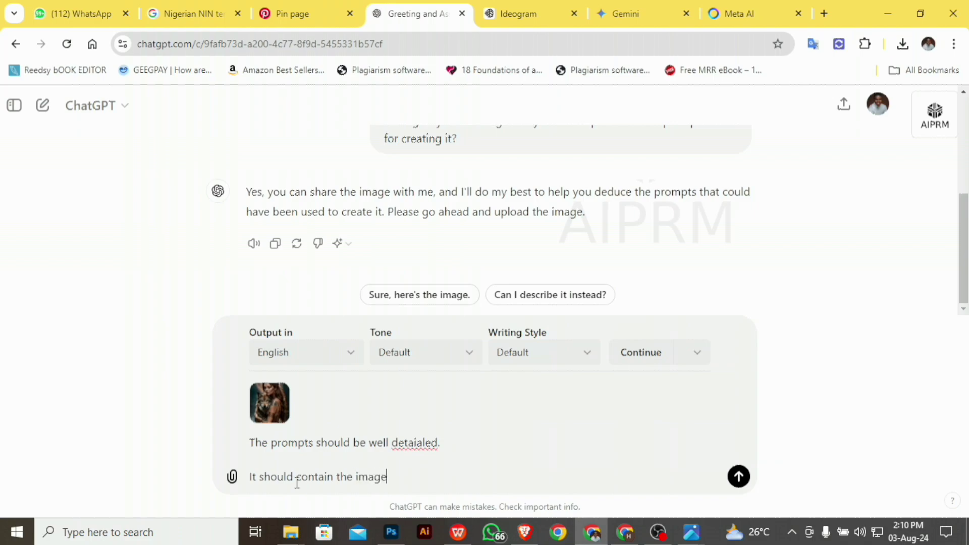
{"action": "key", "text": "BackSpace"}
{"action": "key", "text": "BackSpace"}
{"action": "key", "text": "BackSpace"}
{"action": "key", "text": "BackSpace"}
{"action": "key", "text": "BackSpace"}
{"action": "type", "text": "people in the i"}
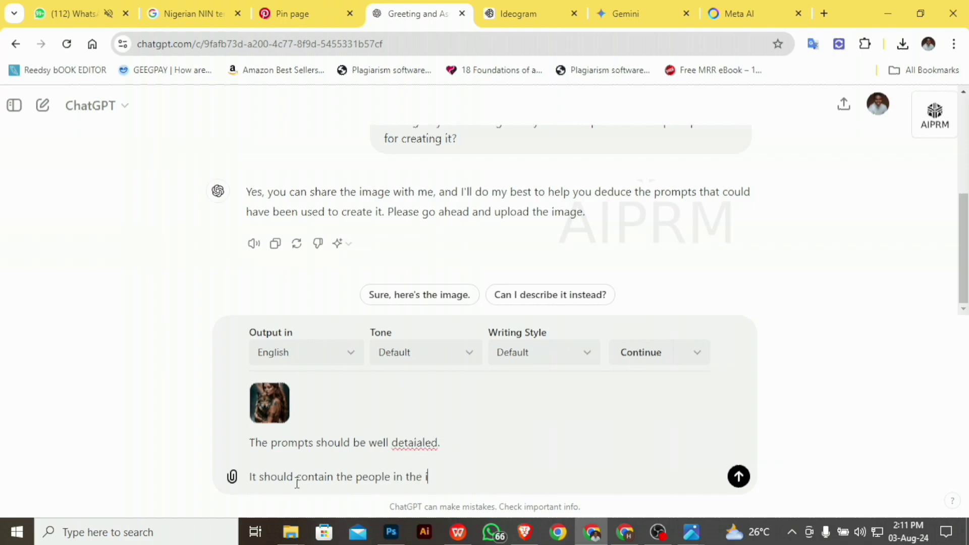
{"action": "type", "text": "mages , the backgrou"}
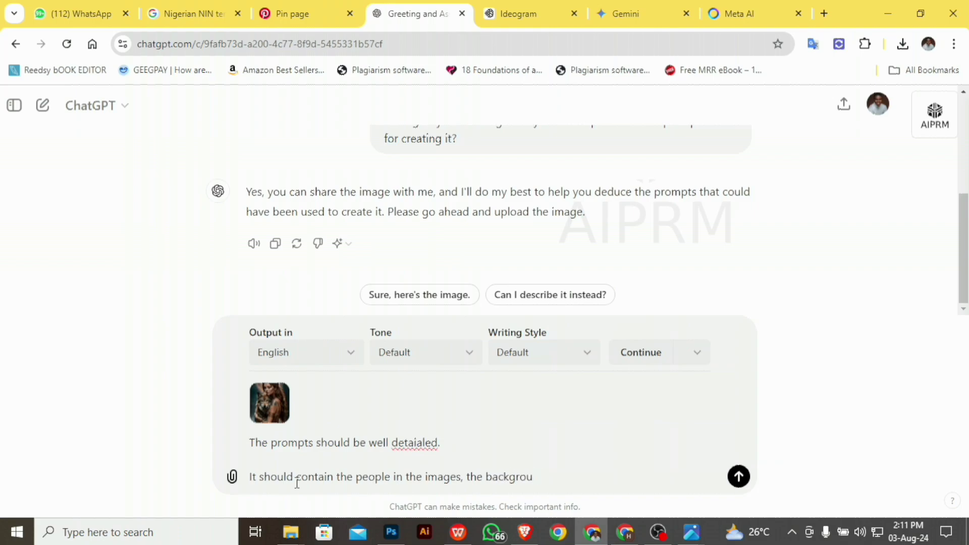
{"action": "type", "text": "nd, they"}
{"action": "key", "text": "BackSpace"}
{"action": "type", "text": "style of"}
{"action": "key", "text": "BackSpace"}
{"action": "key", "text": "BackSpace"}
{"action": "key", "text": "BackSpace"}
{"action": "type", "text": ", the co"}
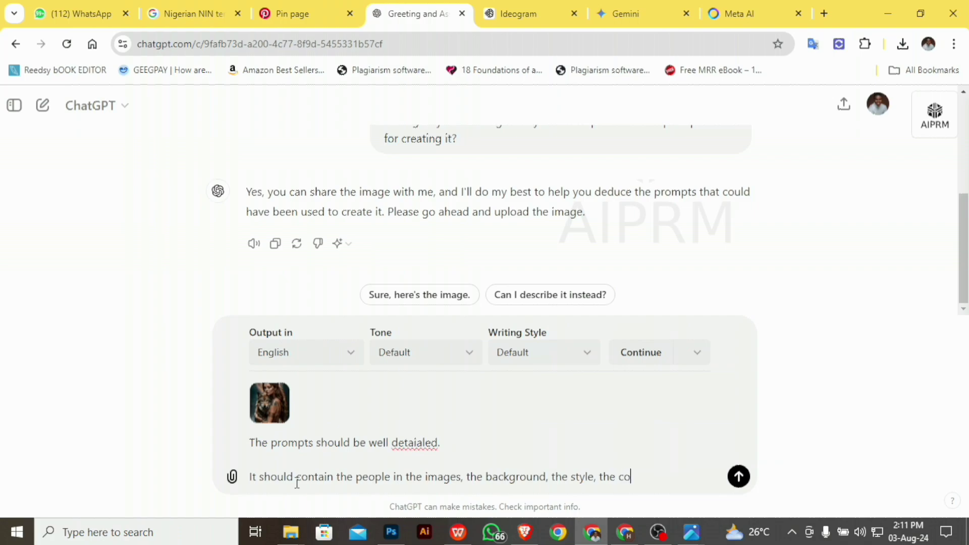
{"action": "key", "text": "BackSpace"}
{"action": "key", "text": "BackSpace"}
{"action": "key", "text": "BackSpace"}
{"action": "key", "text": "BackSpace"}
{"action": "key", "text": "BackSpace"}
{"action": "key", "text": "BackSpace"}
{"action": "type", "text": "and the colour."}
Add a new paragraph reading "I want to get an image that is close to this as much as possible".
{"action": "key", "text": "shift+Return"}
{"action": "type", "text": "I"}
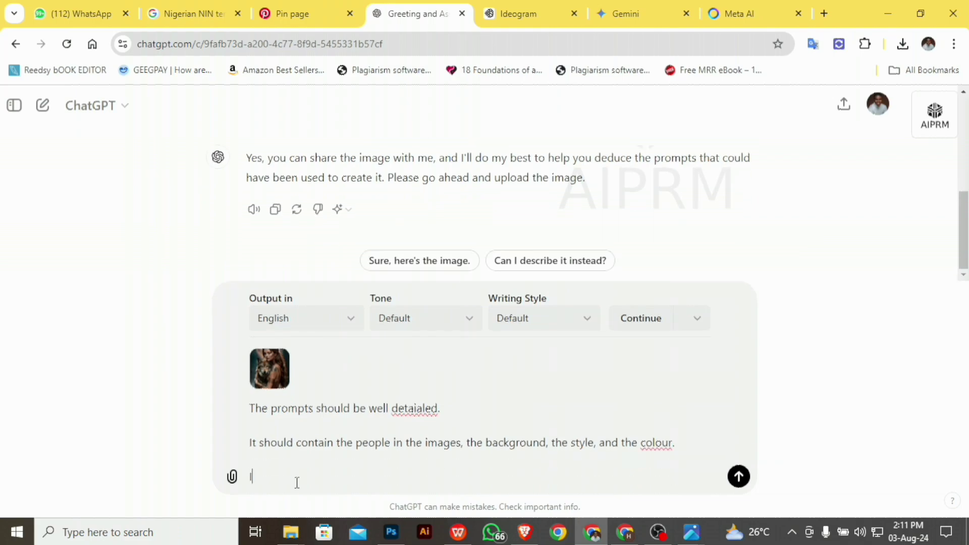
{"action": "type", "text": " want to get an image that "}
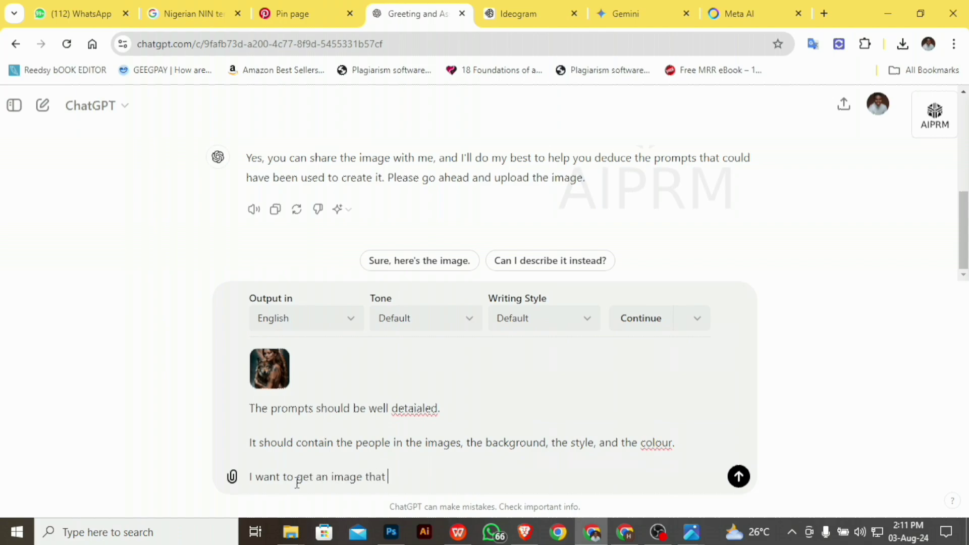
{"action": "type", "text": "is close to this as"}
{"action": "type", "text": "much"}
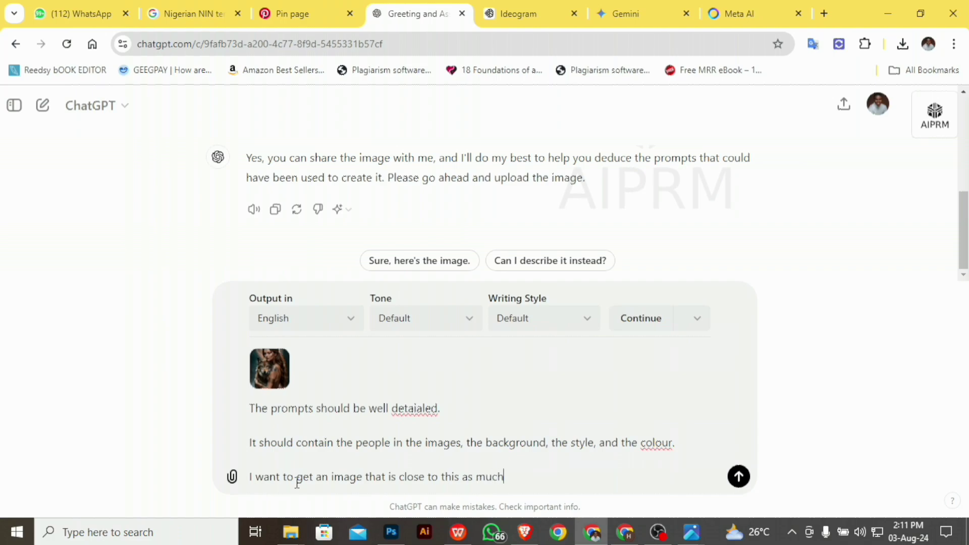
{"action": "type", "text": " as possible"}
Correct the message to "detailed" and "the color and any other minor detail that would ensure I get the exact same image", and send it.
{"action": "left_click", "coordinate": [414, 409]}
{"action": "right_click", "coordinate": [414, 409]}
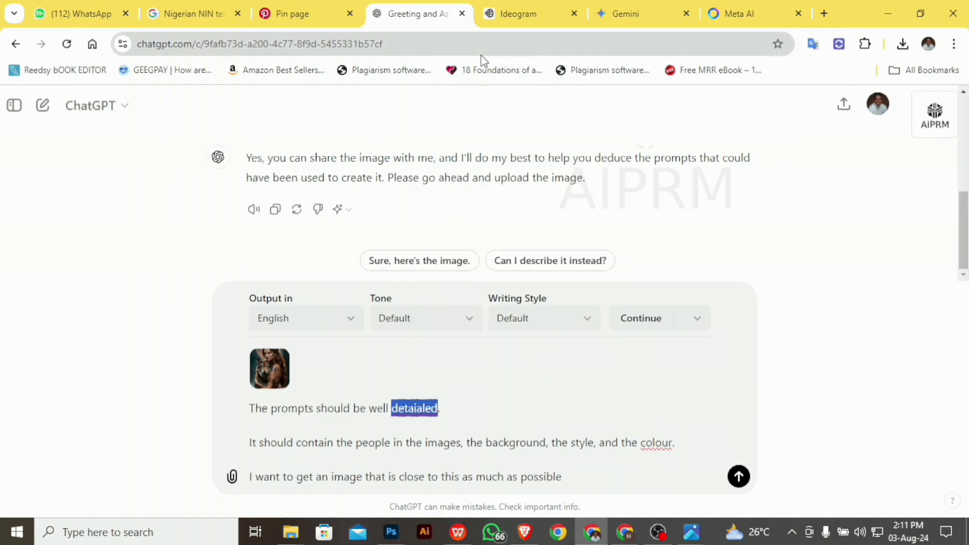
{"action": "left_click", "coordinate": [479, 50]}
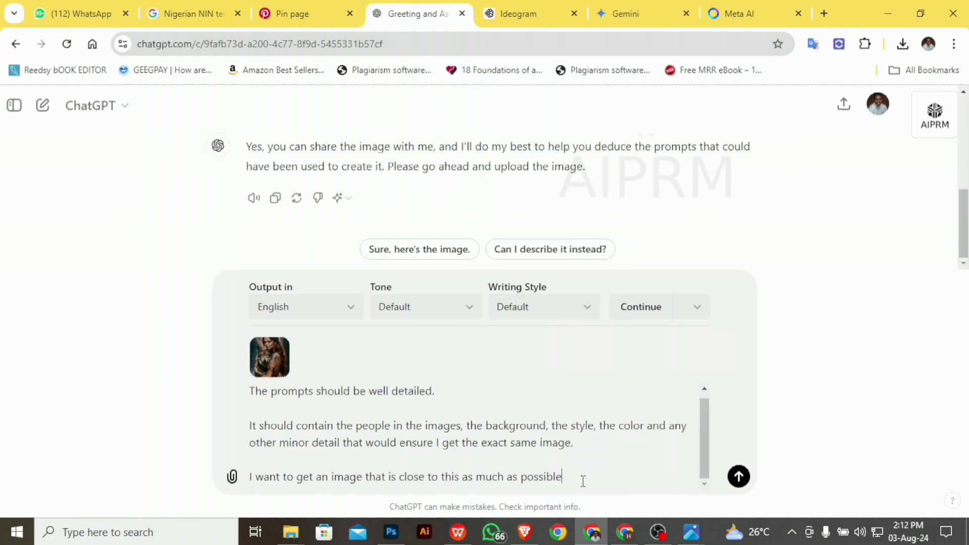
{"action": "scroll", "coordinate": [586, 477], "scroll_direction": "up", "scroll_amount": 1}
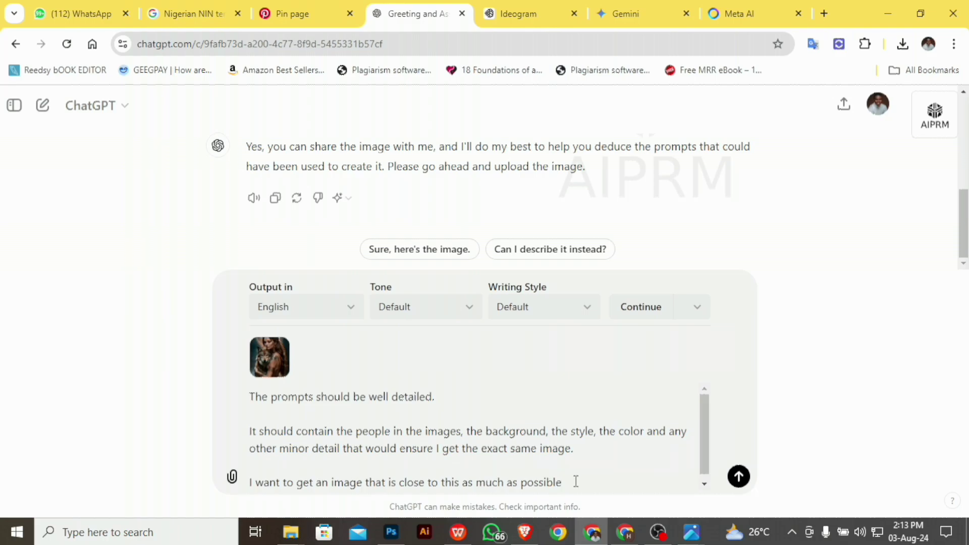
{"action": "type", "text": "."}
{"action": "key", "text": "Return"}
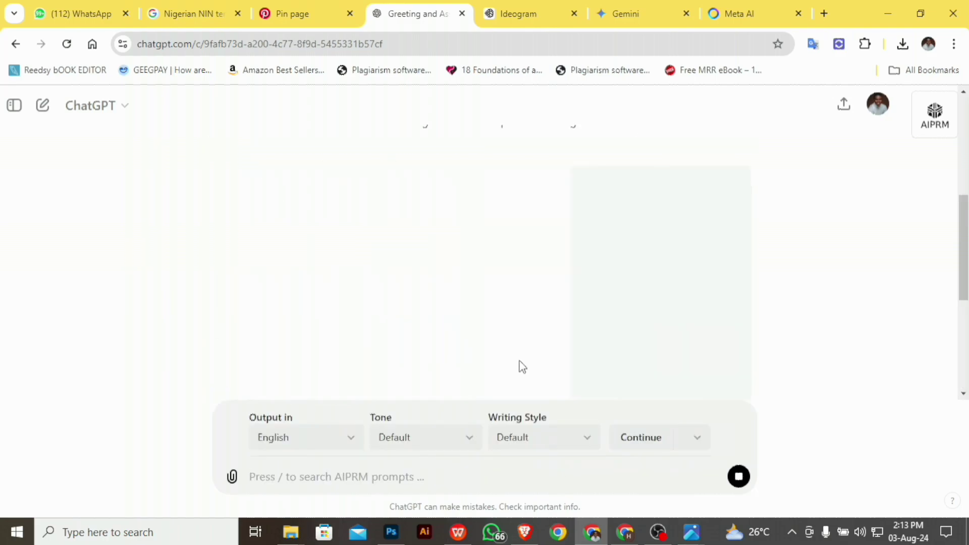
Copy the full quoted prompt paragraph from ChatGPT's reply, from "A beautiful young woman" to "bronze tones.".
{"action": "scroll", "coordinate": [447, 223], "scroll_direction": "down", "scroll_amount": 5}
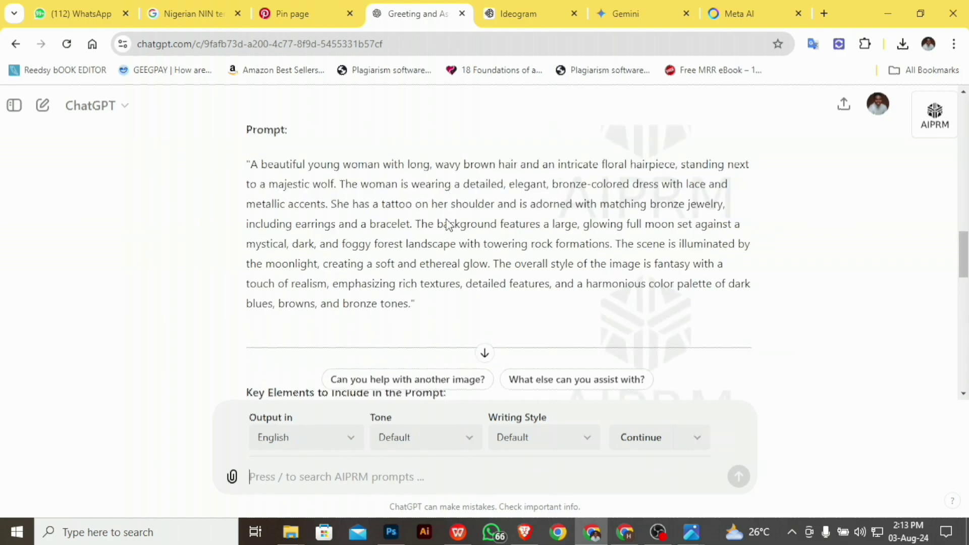
{"action": "scroll", "coordinate": [447, 224], "scroll_direction": "up", "scroll_amount": 4}
{"action": "scroll", "coordinate": [447, 220], "scroll_direction": "down", "scroll_amount": 4}
{"action": "left_click_drag", "start_coordinate": [247, 162], "coordinate": [450, 307]}
{"action": "key", "text": "ctrl+c"}
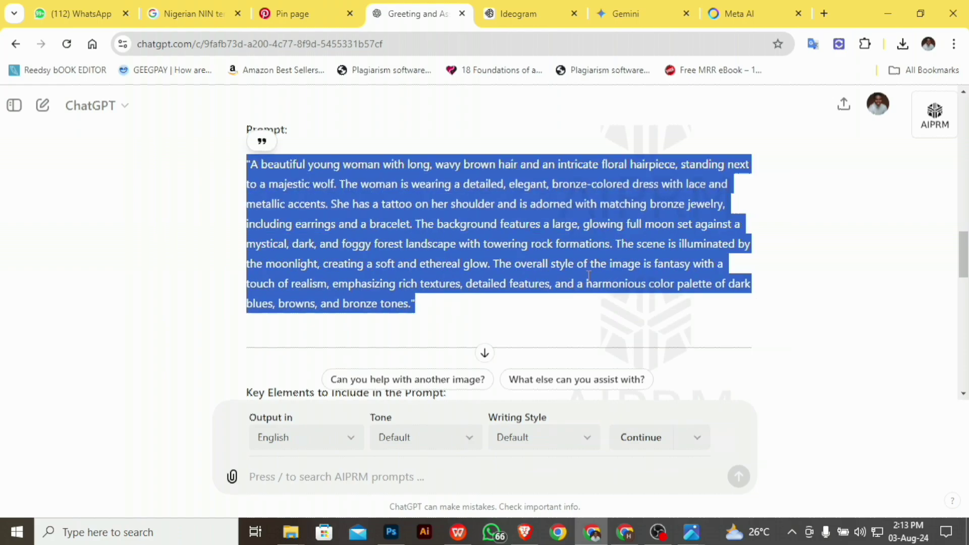
Switch to Ideogram and paste the copied prompt into its image description field.
{"action": "scroll", "coordinate": [583, 281], "scroll_direction": "down", "scroll_amount": 1}
{"action": "scroll", "coordinate": [584, 283], "scroll_direction": "down", "scroll_amount": 1}
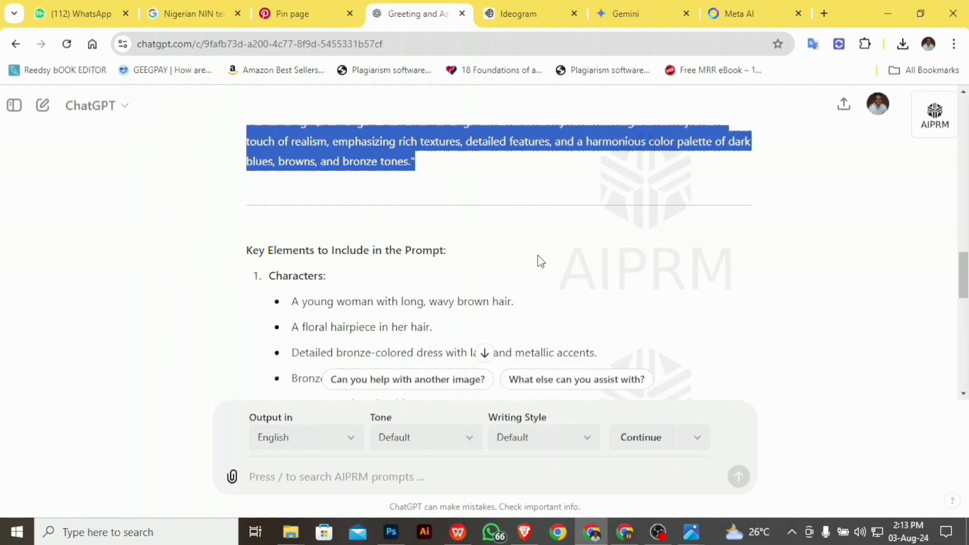
{"action": "scroll", "coordinate": [538, 260], "scroll_direction": "up", "scroll_amount": 2}
{"action": "left_click", "coordinate": [538, 14]}
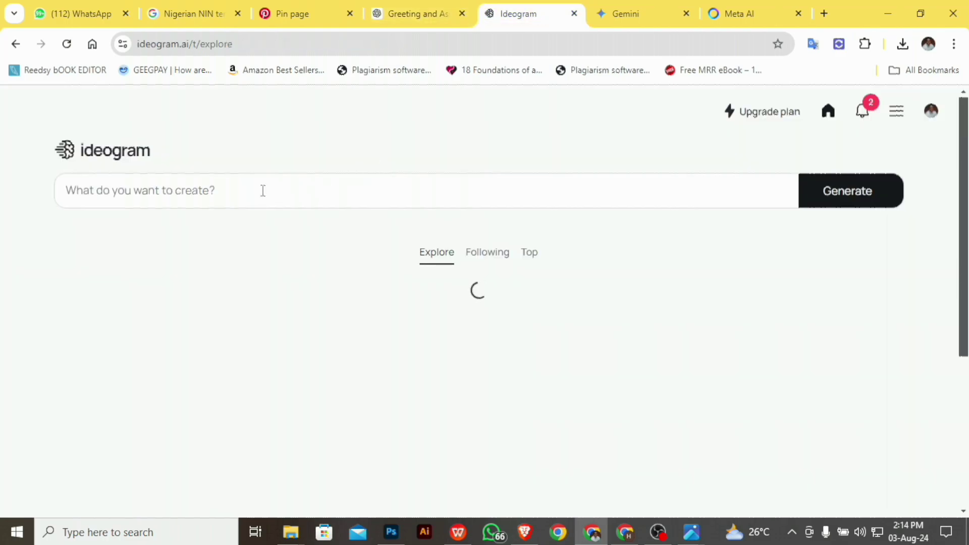
{"action": "left_click", "coordinate": [221, 189]}
{"action": "key", "text": "ctrl+v"}
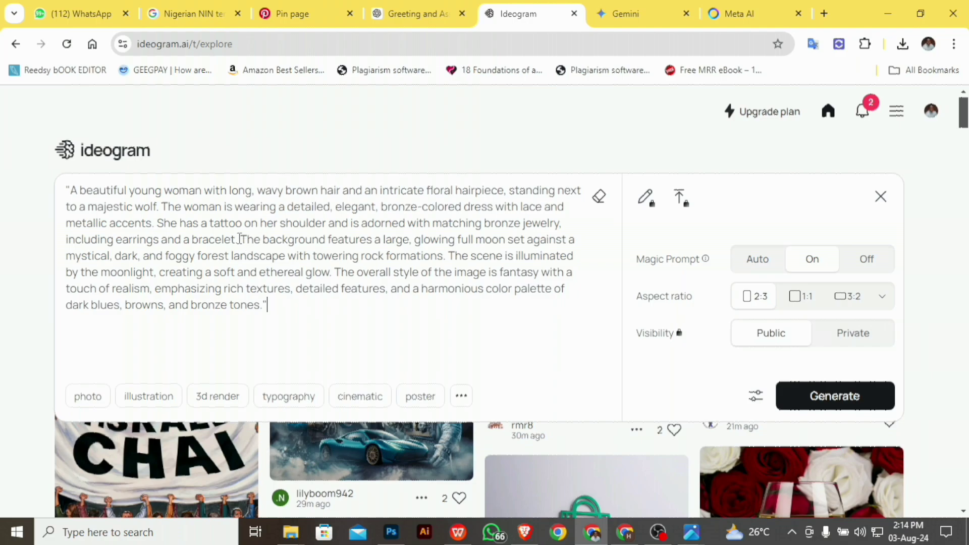
Split the pasted prompt into paragraphs with blank lines before "The woman is wearing" and "The background features".
{"action": "left_click", "coordinate": [161, 207]}
{"action": "key", "text": "shift+Return"}
{"action": "key", "text": "shift+Return"}
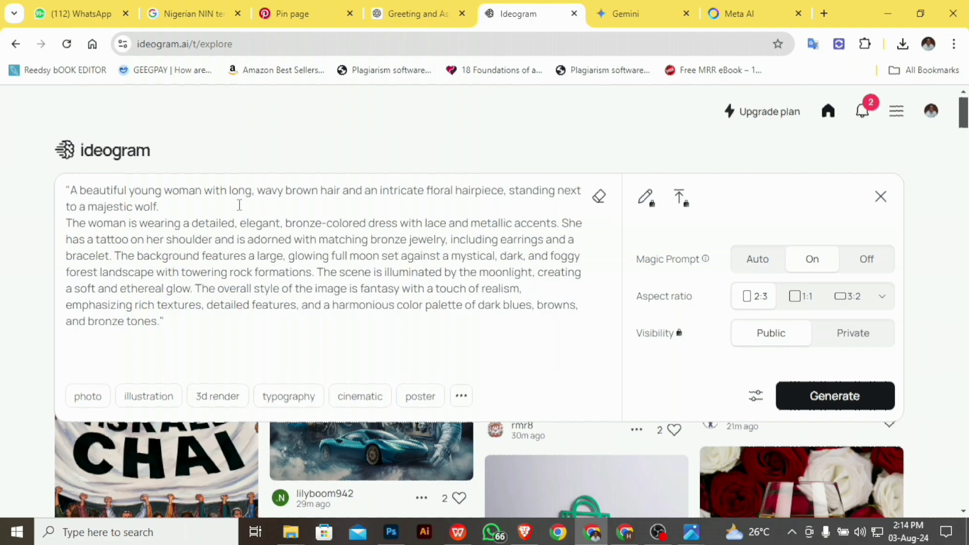
{"action": "left_click", "coordinate": [116, 273]}
{"action": "key", "text": "shift+Return"}
{"action": "key", "text": "shift+Return"}
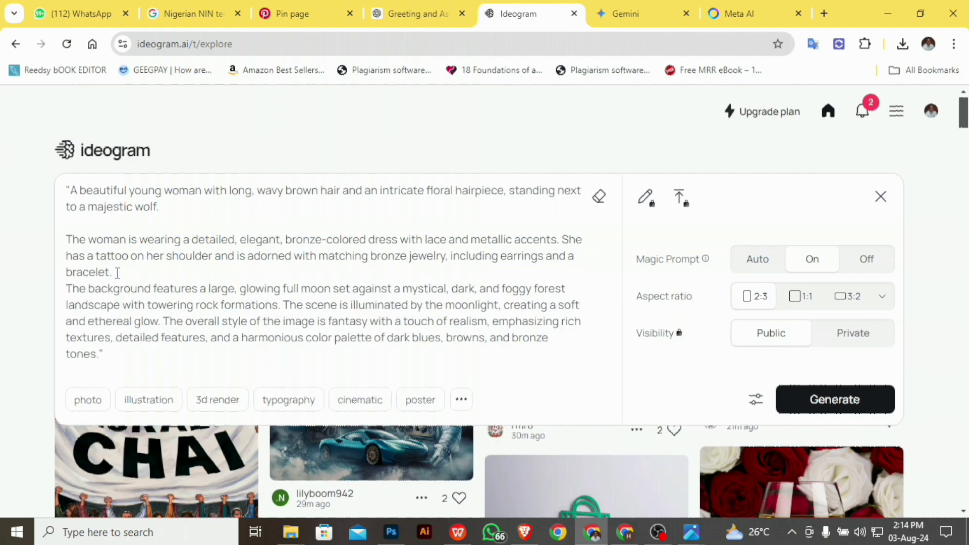
Split the rest of the prompt into paragraphs with blank lines before "The scene is illuminated" and "The overall style".
{"action": "left_click", "coordinate": [285, 321]}
{"action": "key", "text": "shift+Return"}
{"action": "key", "text": "shift+Return"}
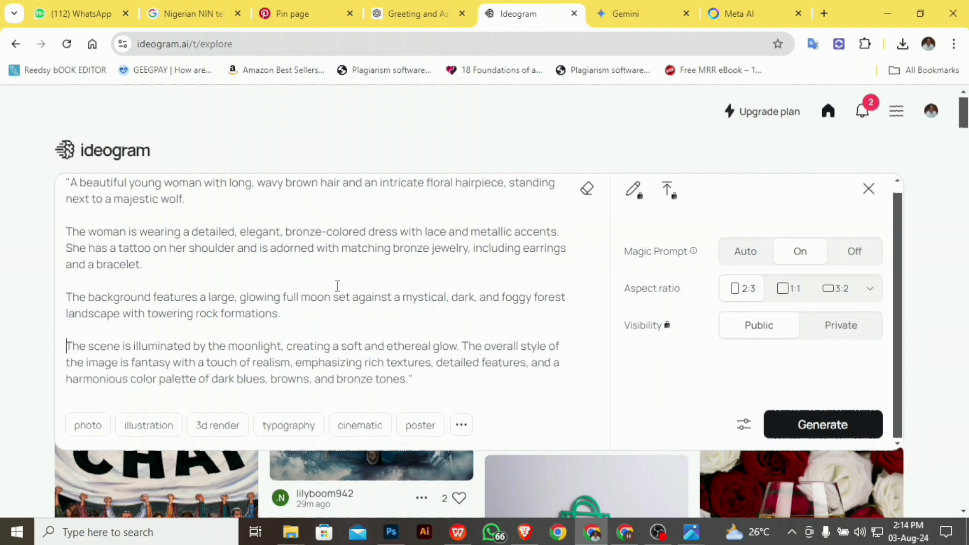
{"action": "left_click", "coordinate": [462, 346]}
{"action": "key", "text": "shift+Return"}
{"action": "key", "text": "shift+Return"}
{"action": "scroll", "coordinate": [462, 346], "scroll_direction": "down", "scroll_amount": 1}
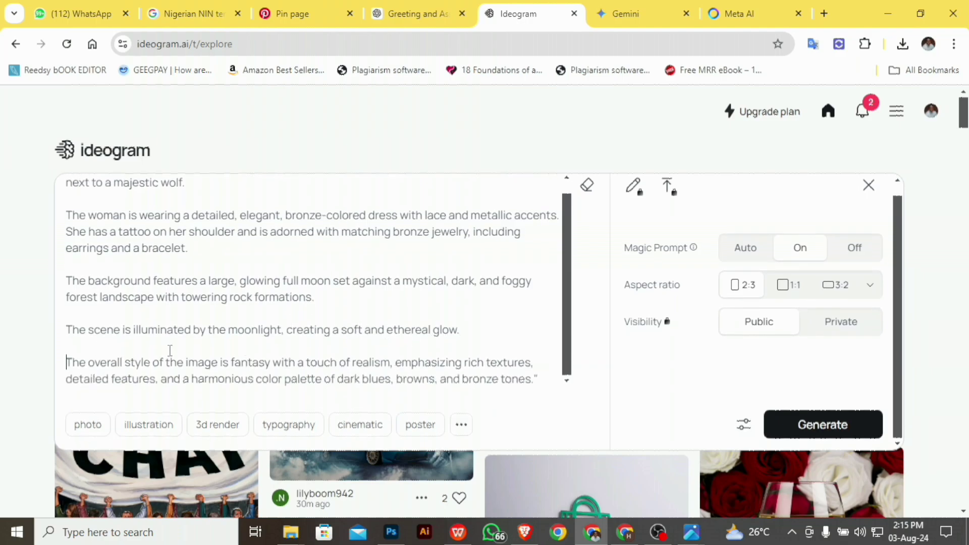
Apply the cinematic style tag to the prompt and expand the full list of style tags.
{"action": "scroll", "coordinate": [388, 354], "scroll_direction": "up", "scroll_amount": 2}
{"action": "scroll", "coordinate": [327, 335], "scroll_direction": "down", "scroll_amount": 1}
{"action": "left_click", "coordinate": [359, 425]}
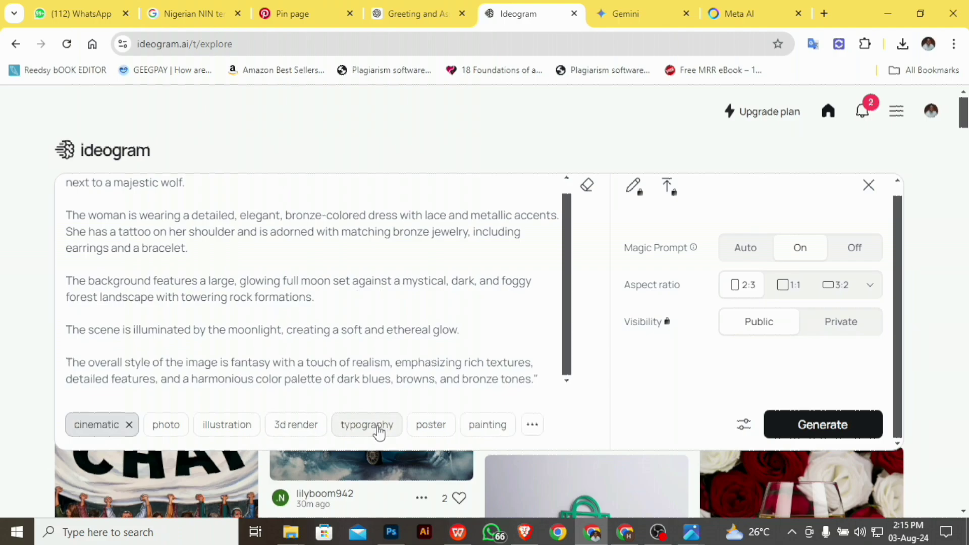
{"action": "left_click", "coordinate": [530, 426]}
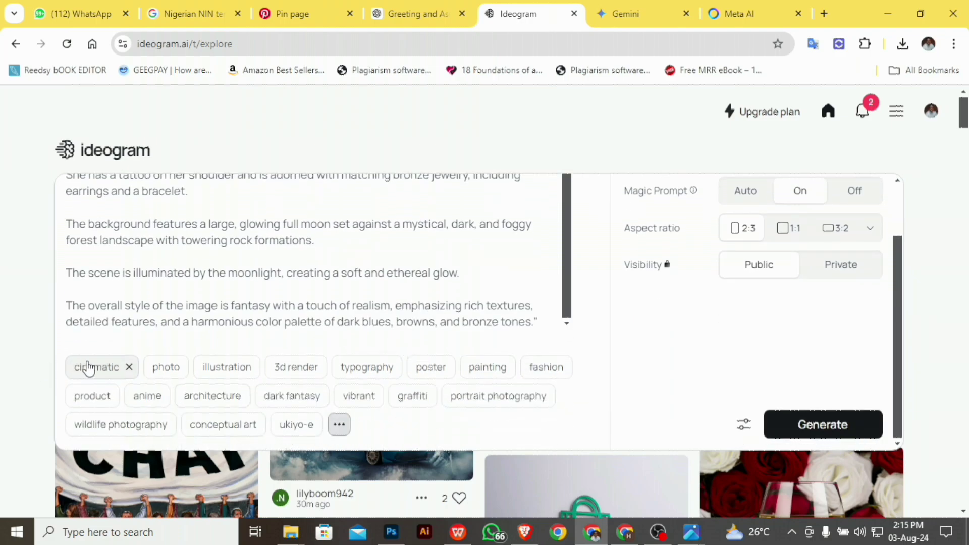
{"action": "scroll", "coordinate": [820, 382], "scroll_direction": "up", "scroll_amount": 2}
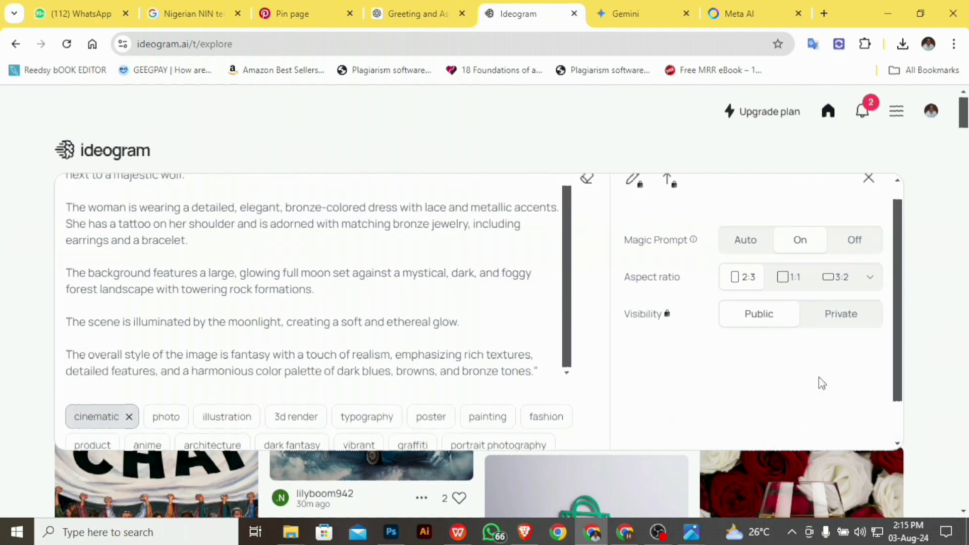
Choose the 2:3 aspect ratio and generate the images from the prompt.
{"action": "mouse_move", "coordinate": [696, 260]}
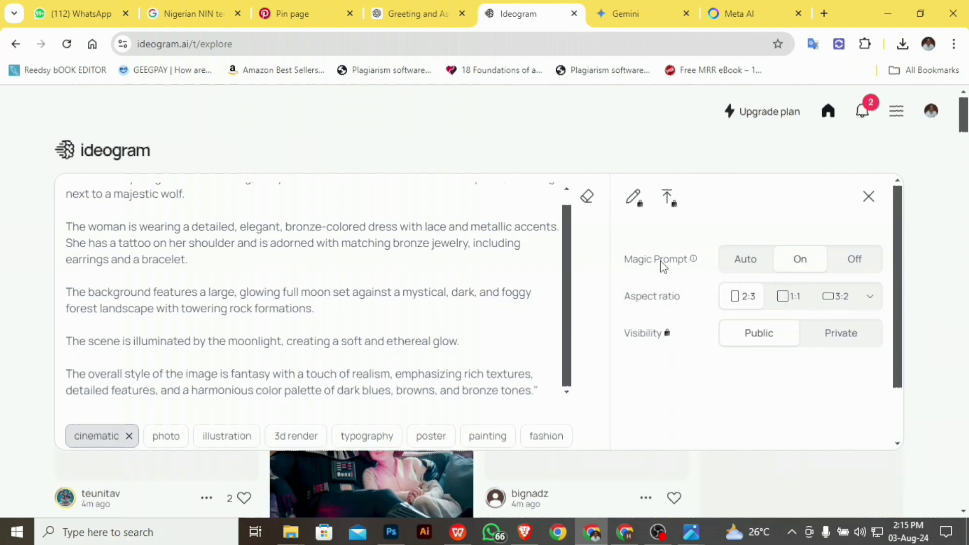
{"action": "left_click", "coordinate": [869, 301]}
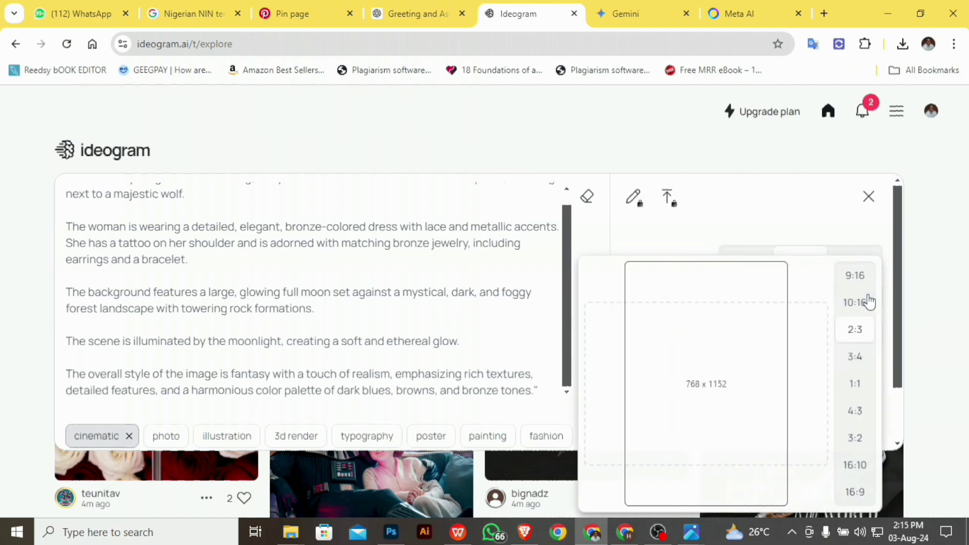
{"action": "left_click", "coordinate": [857, 332]}
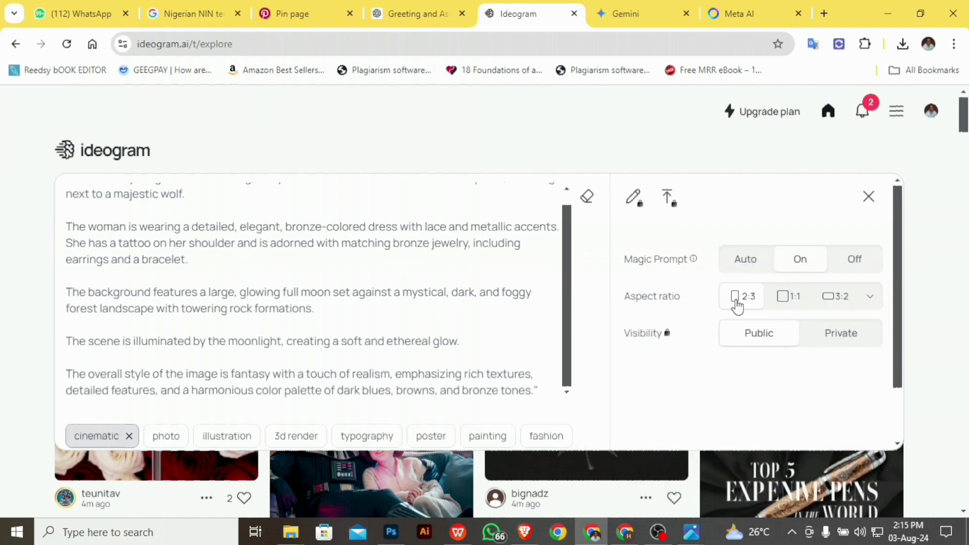
{"action": "scroll", "coordinate": [845, 309], "scroll_direction": "down", "scroll_amount": 1}
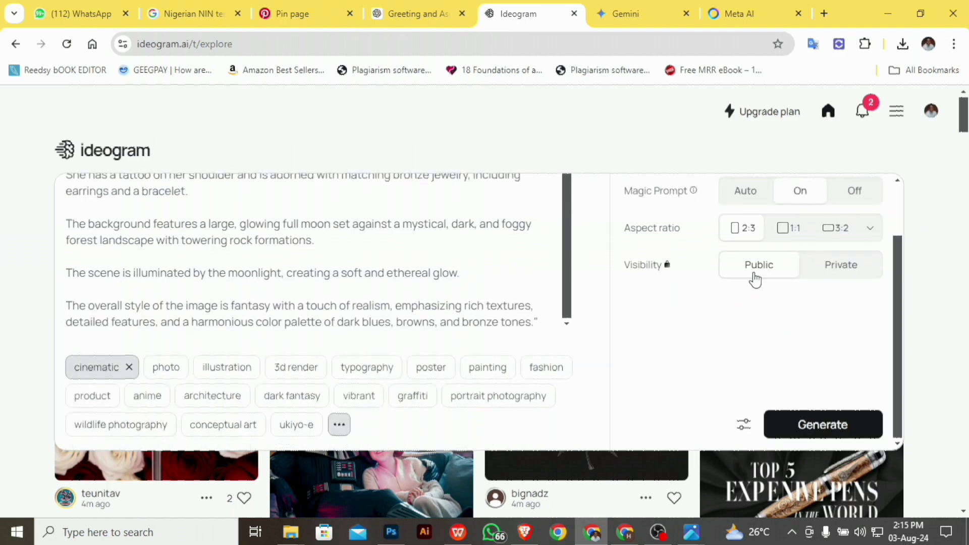
{"action": "left_click", "coordinate": [809, 426]}
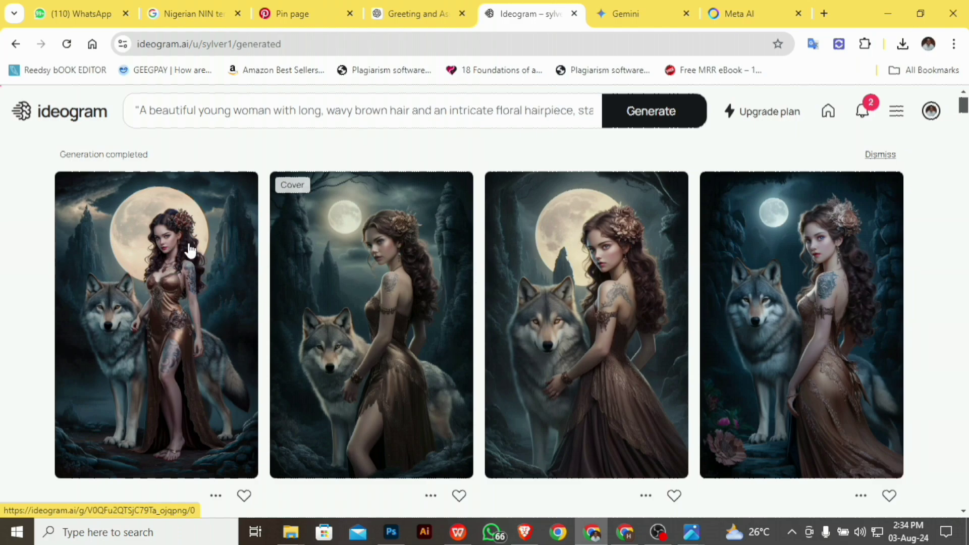
Compare the four generated images in Ideogram with the reference image download (46).jpeg in Photos.
{"action": "scroll", "coordinate": [333, 257], "scroll_direction": "down", "scroll_amount": 3}
{"action": "scroll", "coordinate": [336, 258], "scroll_direction": "up", "scroll_amount": 3}
{"action": "scroll", "coordinate": [335, 259], "scroll_direction": "down", "scroll_amount": 2}
{"action": "scroll", "coordinate": [335, 259], "scroll_direction": "up", "scroll_amount": 2}
{"action": "mouse_move", "coordinate": [692, 531]}
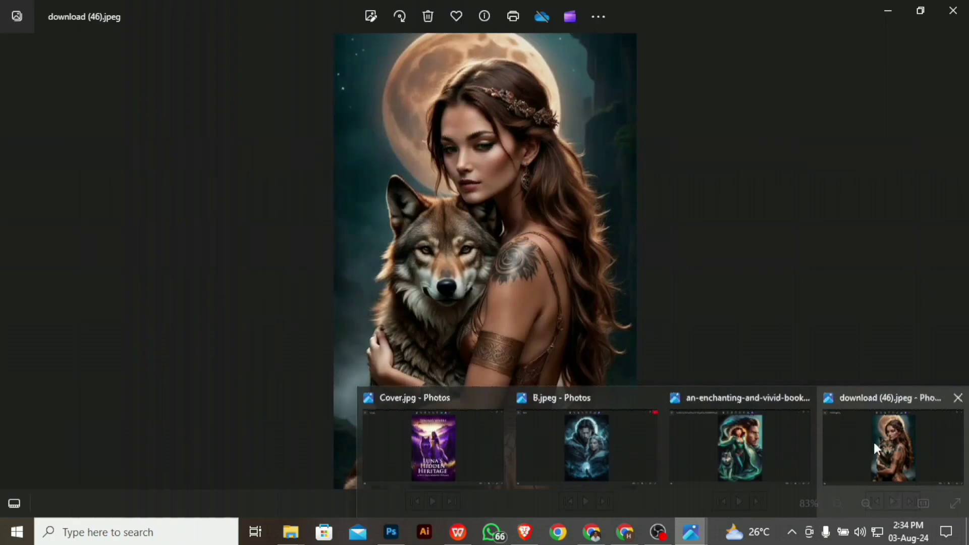
{"action": "left_click", "coordinate": [873, 440]}
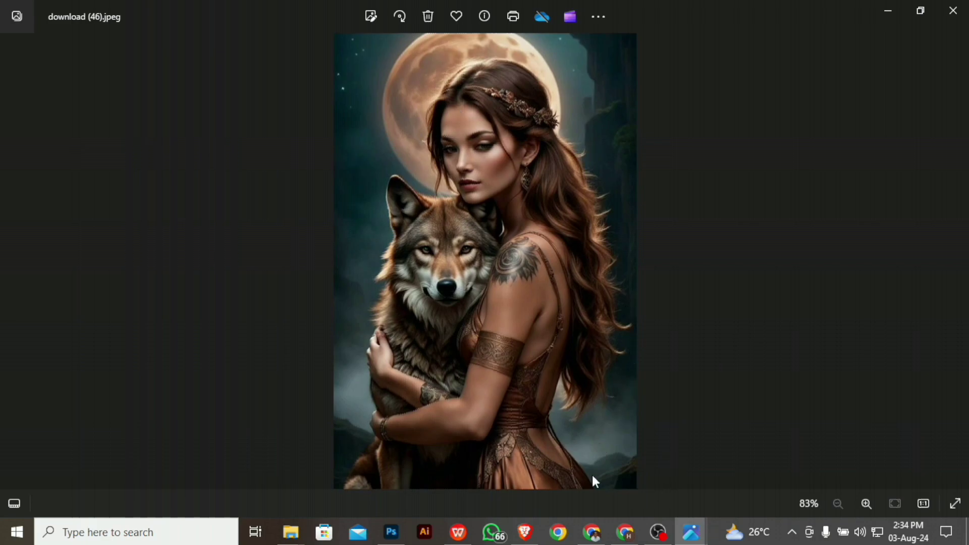
{"action": "left_click", "coordinate": [593, 536]}
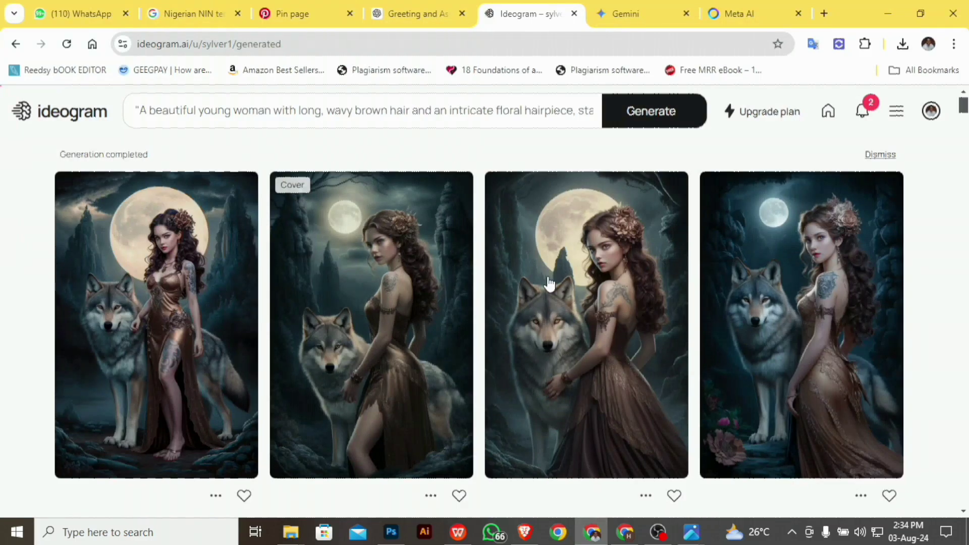
{"action": "scroll", "coordinate": [214, 257], "scroll_direction": "down", "scroll_amount": 1}
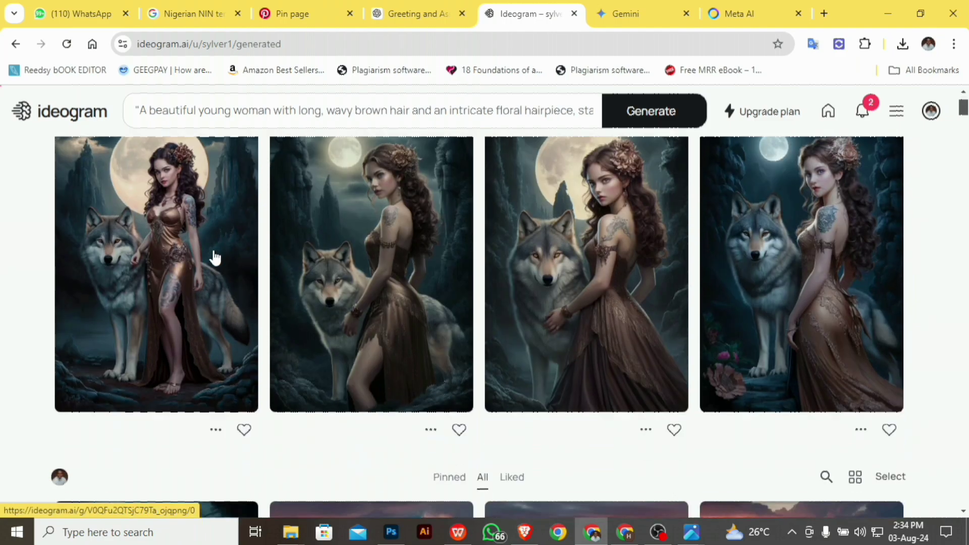
{"action": "scroll", "coordinate": [213, 257], "scroll_direction": "up", "scroll_amount": 1}
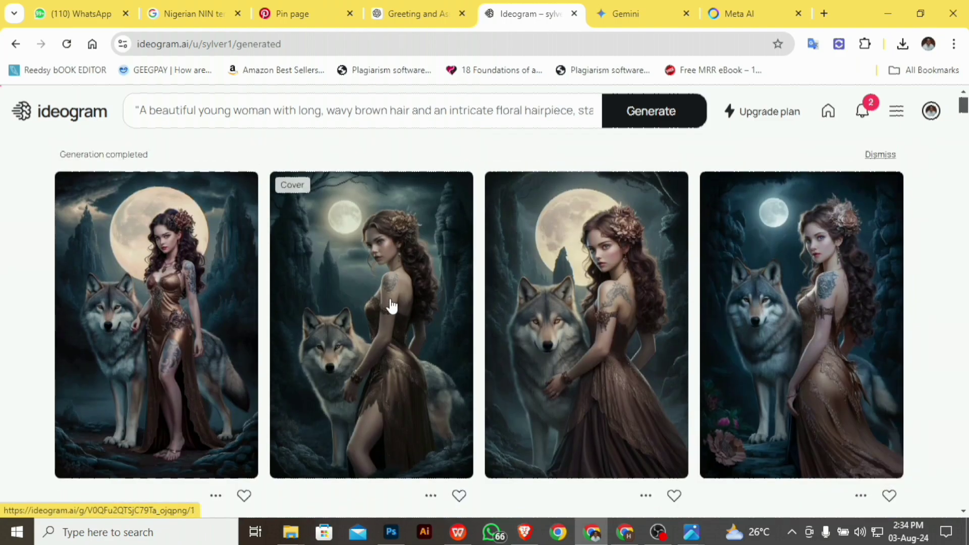
Open the second generated image, marked Cover, and compare it with the reference image download (46).jpeg in Photos.
{"action": "left_click", "coordinate": [378, 306]}
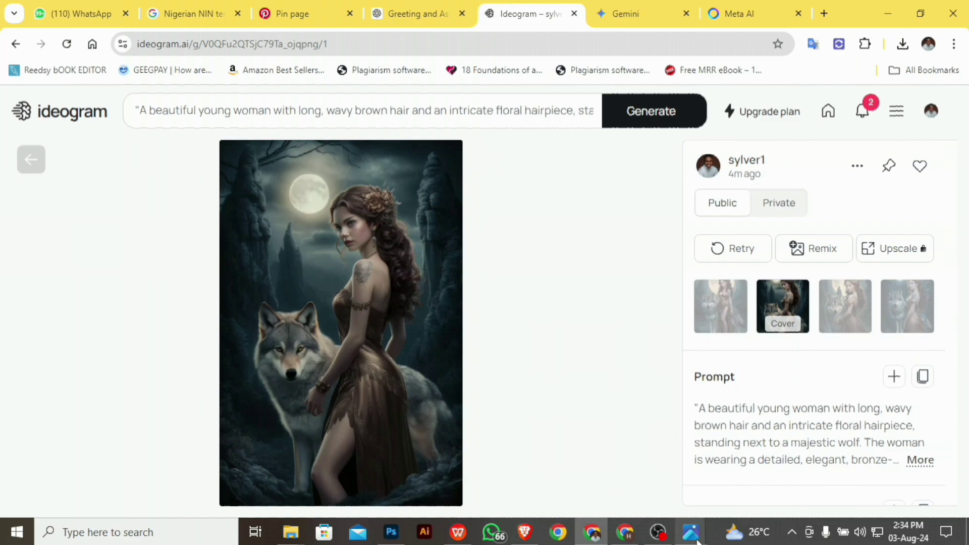
{"action": "mouse_move", "coordinate": [692, 532]}
{"action": "left_click", "coordinate": [873, 445]}
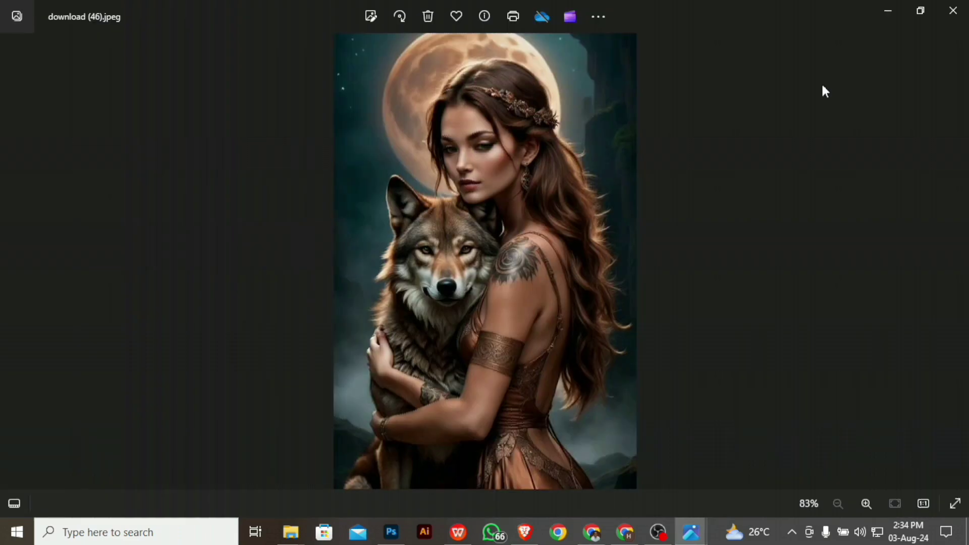
{"action": "left_click", "coordinate": [888, 11]}
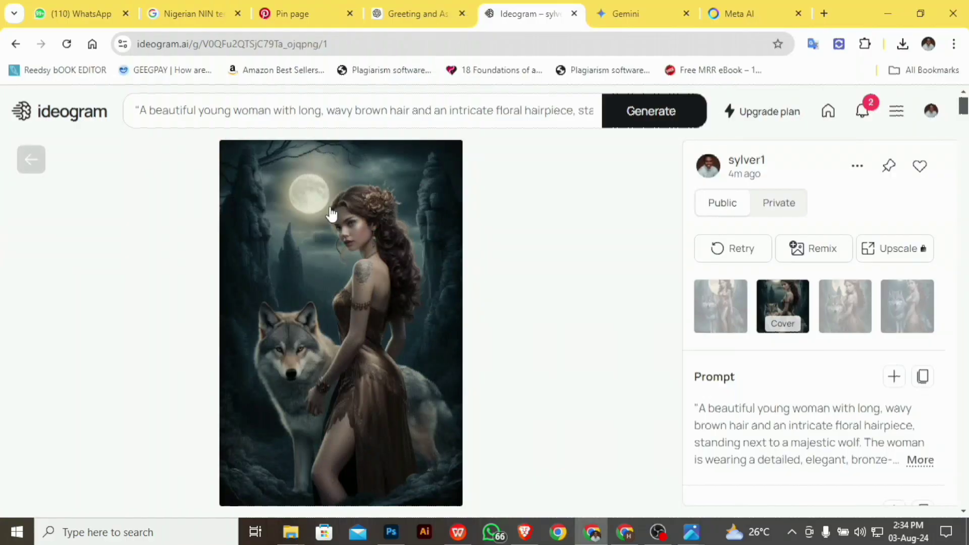
{"action": "scroll", "coordinate": [352, 239], "scroll_direction": "down", "scroll_amount": 5}
{"action": "scroll", "coordinate": [351, 239], "scroll_direction": "up", "scroll_amount": 3}
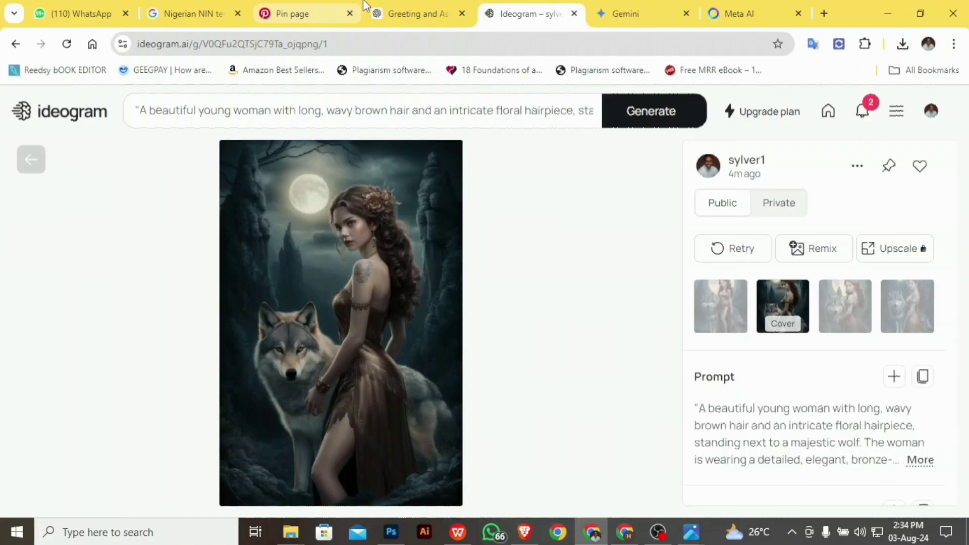
Switch to ChatGPT and review the key prompt elements listed for characters, background, style and additional details.
{"action": "left_click", "coordinate": [418, 13]}
{"action": "scroll", "coordinate": [318, 356], "scroll_direction": "down", "scroll_amount": 3}
{"action": "scroll", "coordinate": [310, 347], "scroll_direction": "down", "scroll_amount": 1}
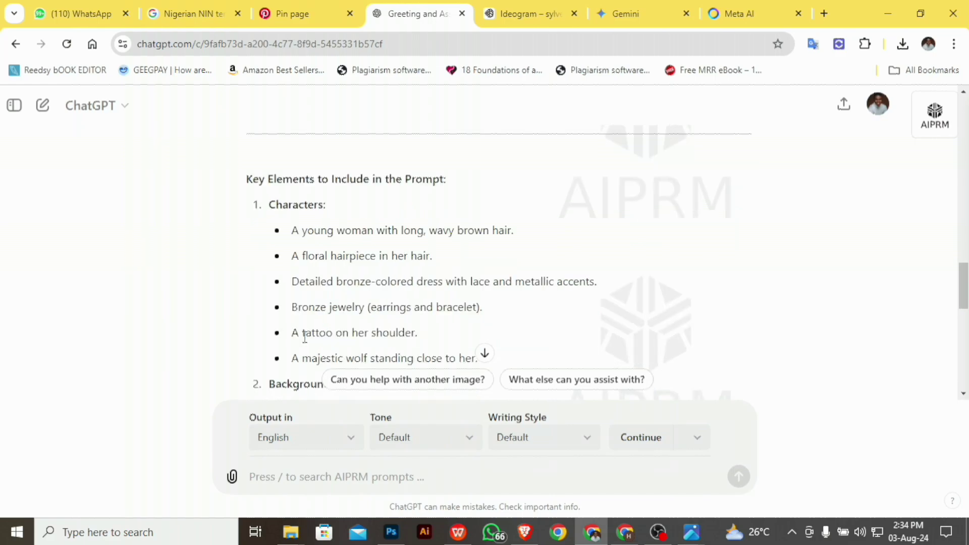
{"action": "scroll", "coordinate": [290, 239], "scroll_direction": "down", "scroll_amount": 2}
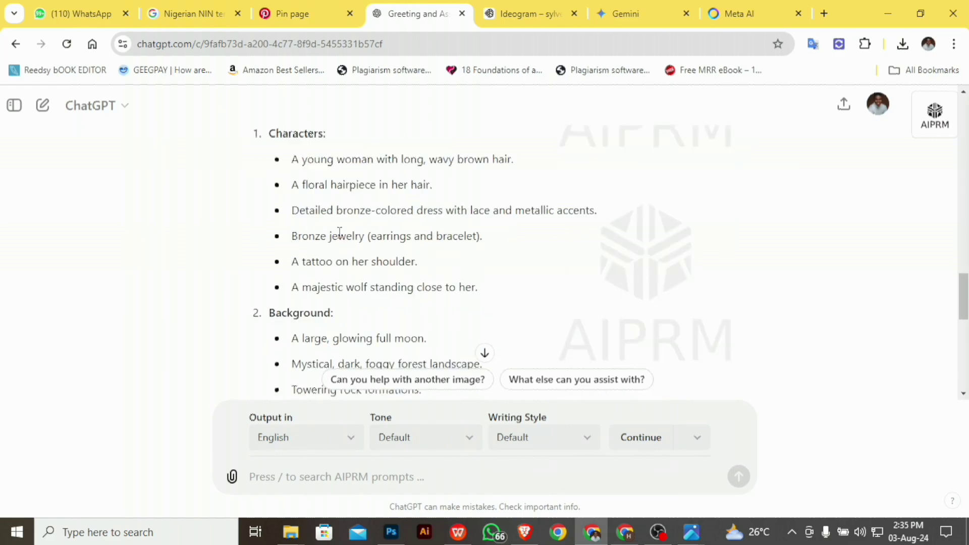
{"action": "scroll", "coordinate": [321, 210], "scroll_direction": "down", "scroll_amount": 2}
{"action": "scroll", "coordinate": [311, 224], "scroll_direction": "down", "scroll_amount": 4}
{"action": "scroll", "coordinate": [315, 252], "scroll_direction": "down", "scroll_amount": 4}
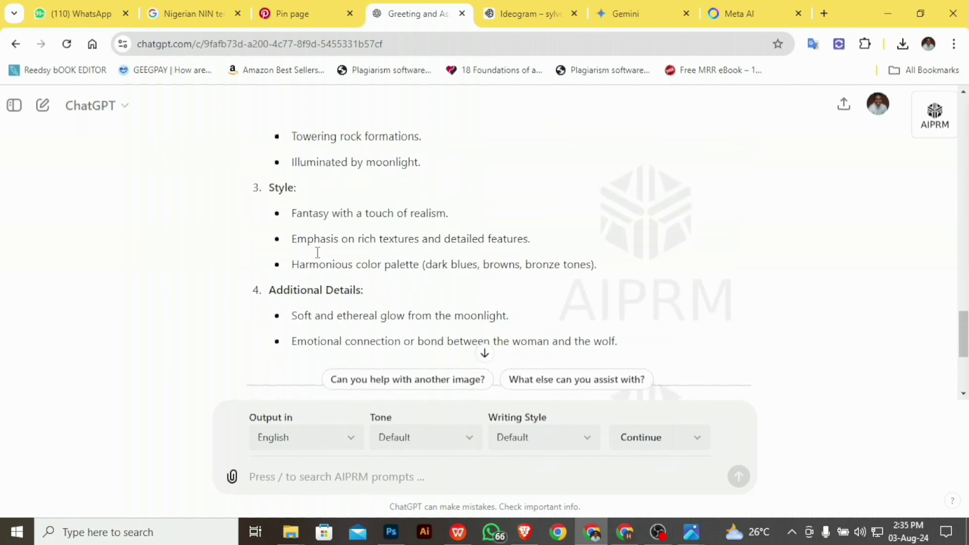
{"action": "scroll", "coordinate": [302, 216], "scroll_direction": "up", "scroll_amount": 5}
{"action": "scroll", "coordinate": [301, 214], "scroll_direction": "up", "scroll_amount": 8}
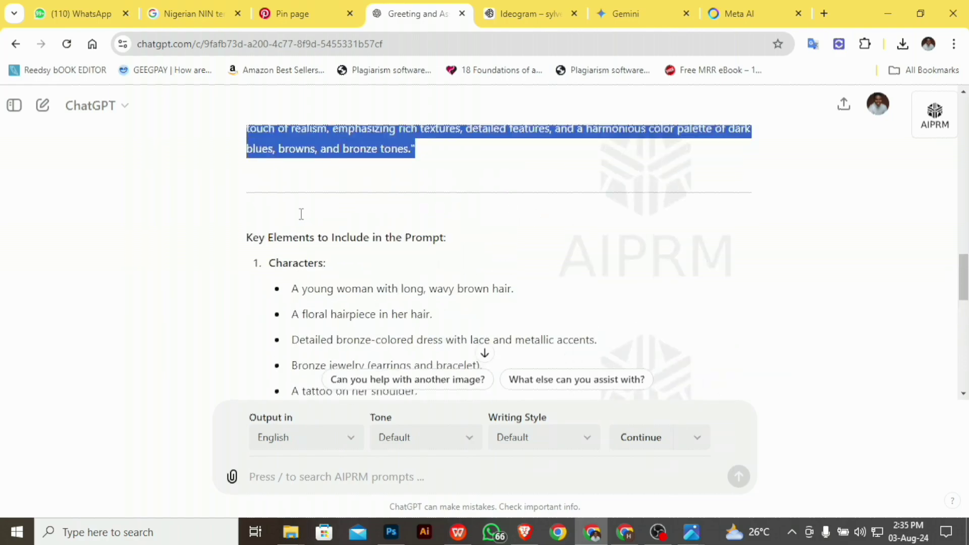
Return to Ideogram and download the open second generated image.
{"action": "key", "text": "ctrl+Tab"}
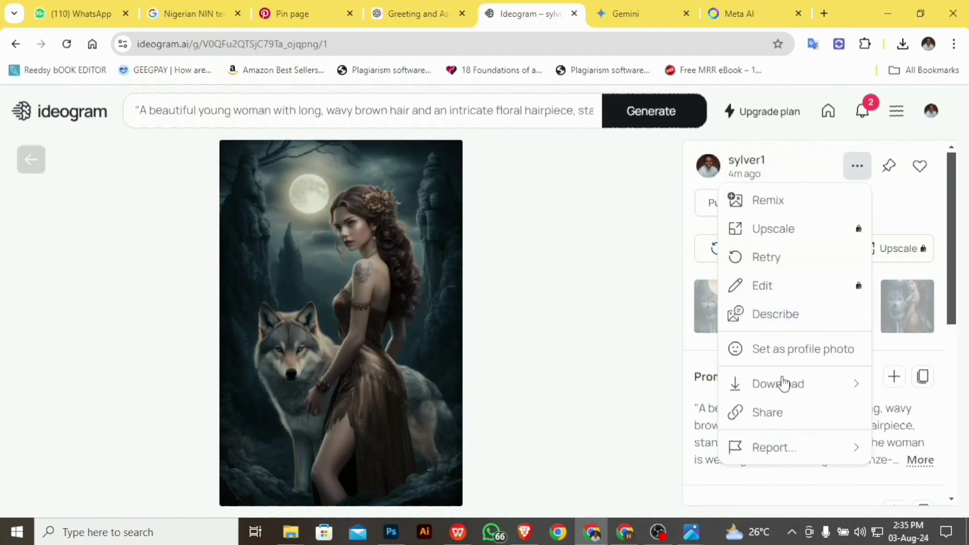
{"action": "mouse_move", "coordinate": [780, 391]}
{"action": "left_click", "coordinate": [649, 408]}
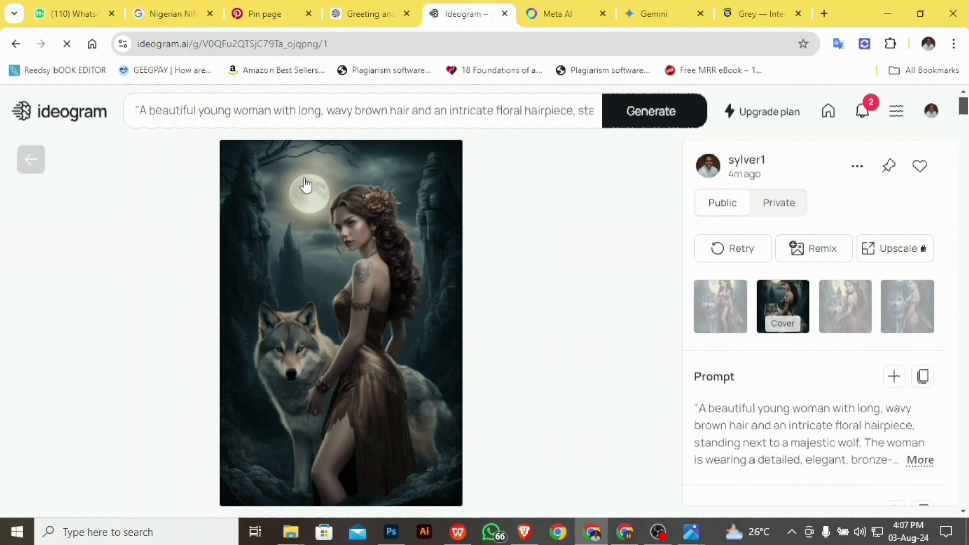
Look through the images below the open one, and try to go back to the previous Ideogram page.
{"action": "scroll", "coordinate": [173, 214], "scroll_direction": "down", "scroll_amount": 8}
{"action": "scroll", "coordinate": [172, 214], "scroll_direction": "up", "scroll_amount": 2}
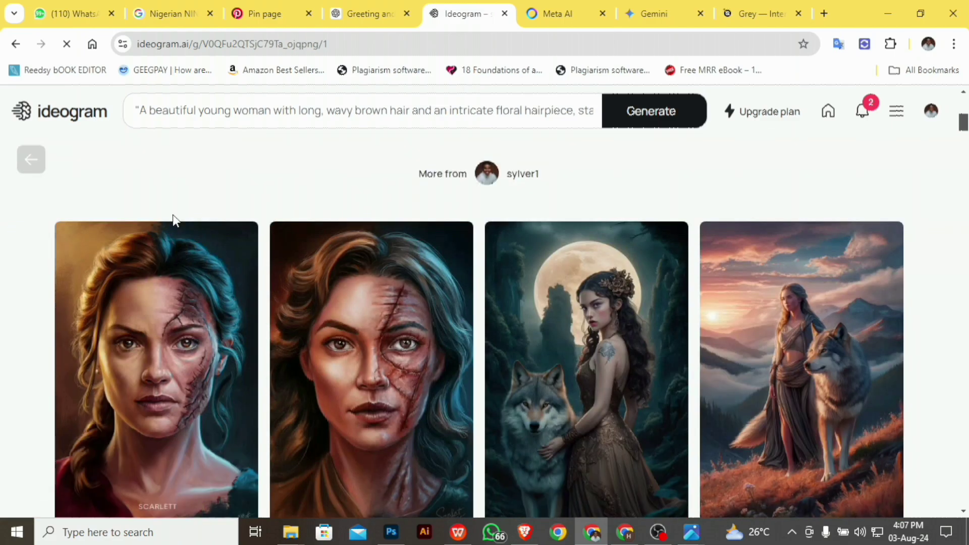
{"action": "scroll", "coordinate": [172, 214], "scroll_direction": "up", "scroll_amount": 4}
{"action": "scroll", "coordinate": [172, 221], "scroll_direction": "up", "scroll_amount": 4}
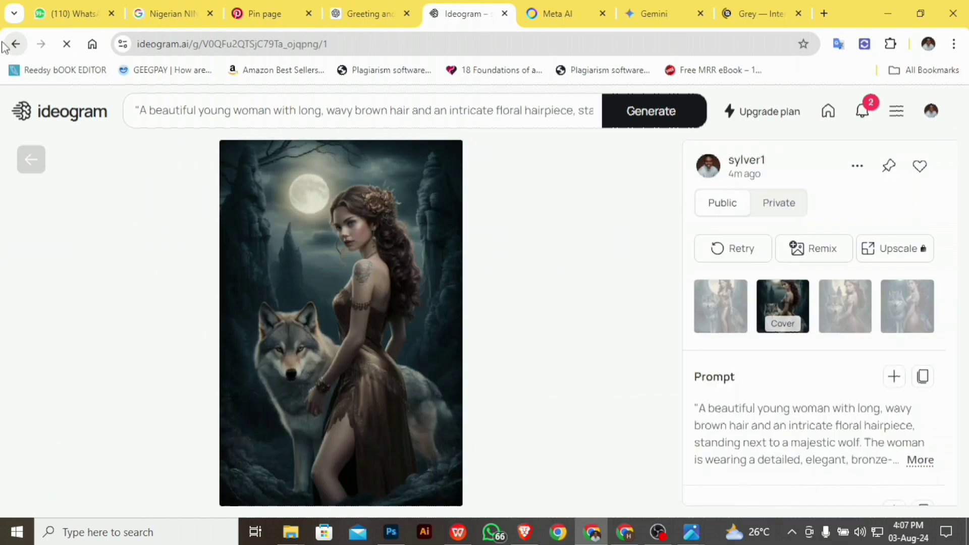
{"action": "right_click", "coordinate": [18, 46]}
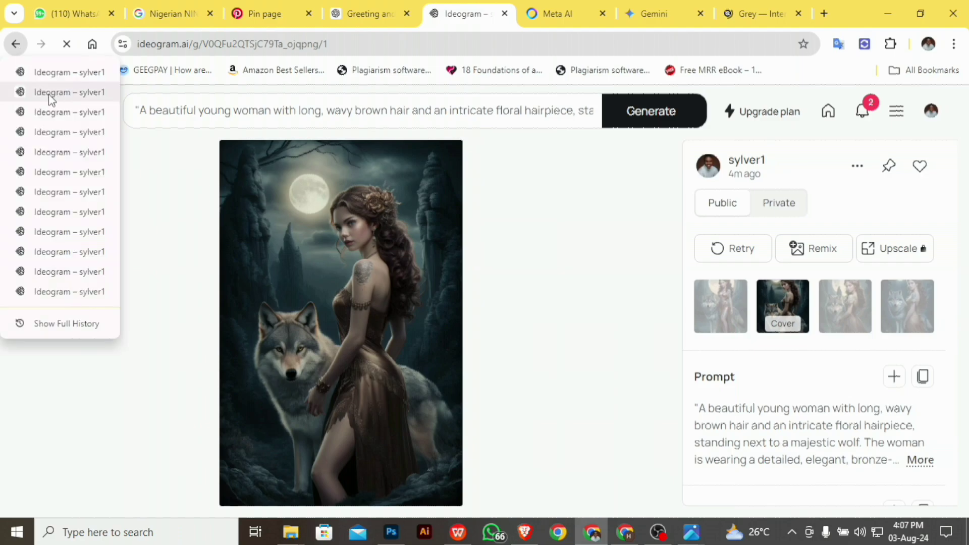
{"action": "left_click", "coordinate": [19, 47]}
{"action": "right_click", "coordinate": [18, 47]}
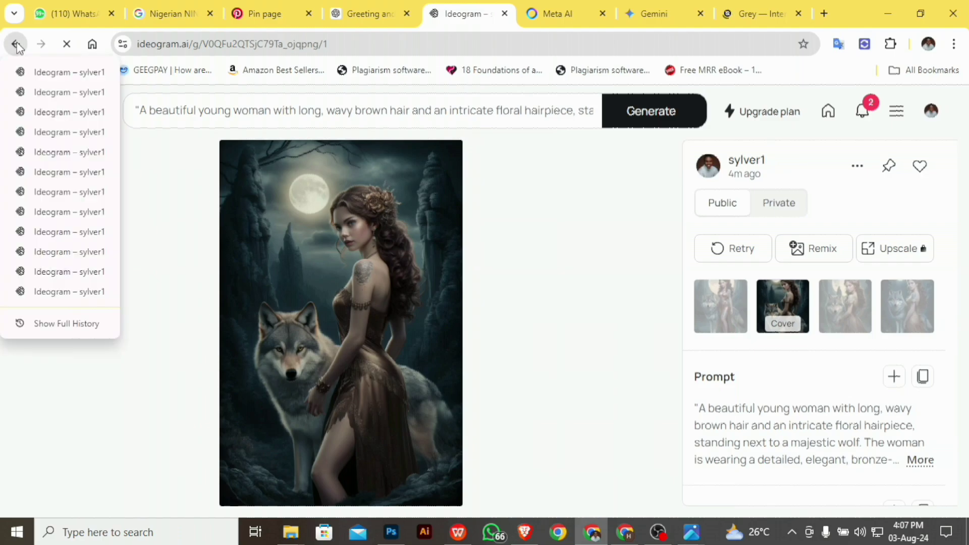
{"action": "left_click", "coordinate": [19, 46]}
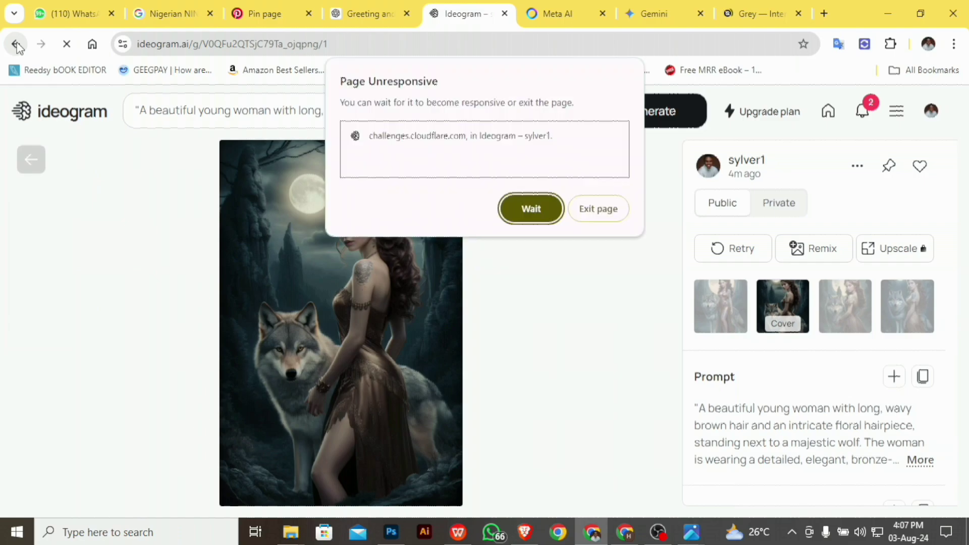